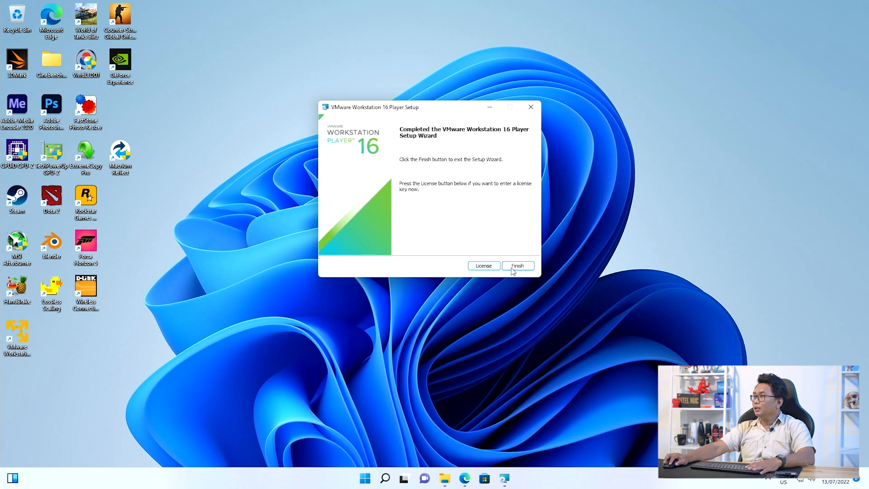
Exit the completed setup wizard and move the VMware Workstation shortcut to the free desktop spot above Macrium Reflect
click(518, 266)
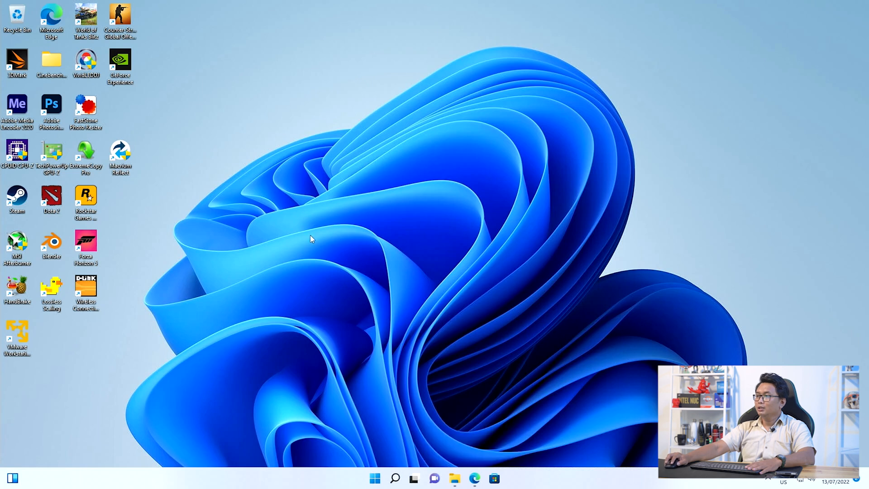
drag(19, 337, 129, 118)
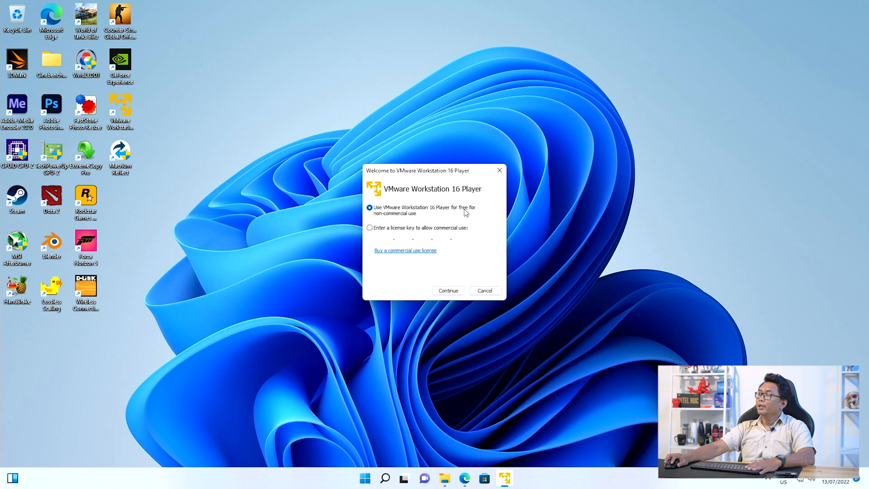
Accept free non-commercial use of VMware Workstation 16 Player, finish the welcome dialog and reposition the main window
drag(441, 176, 527, 171)
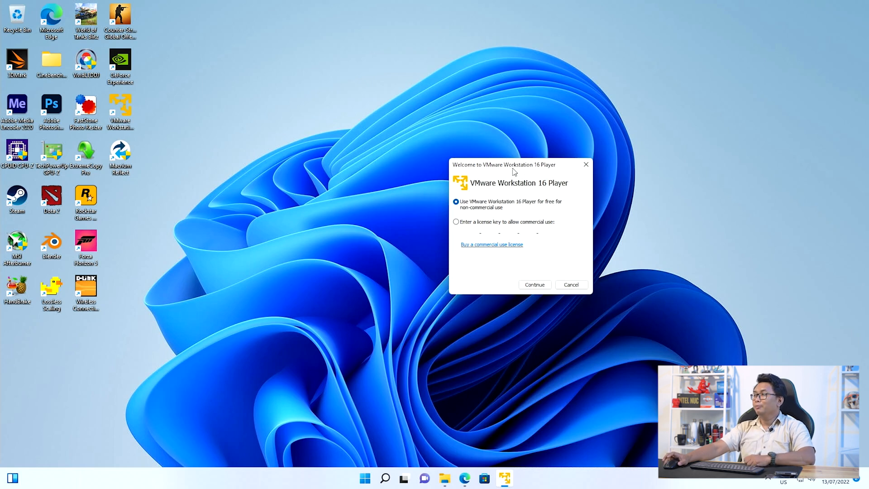
drag(522, 167, 494, 163)
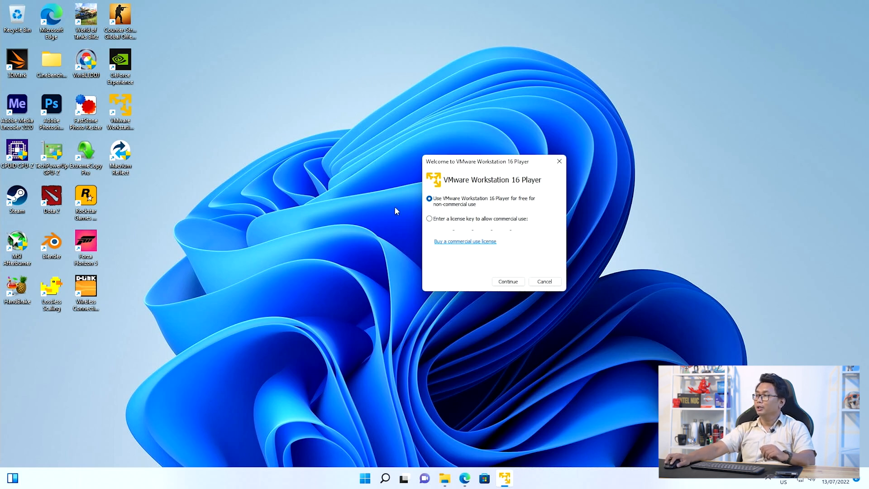
click(507, 282)
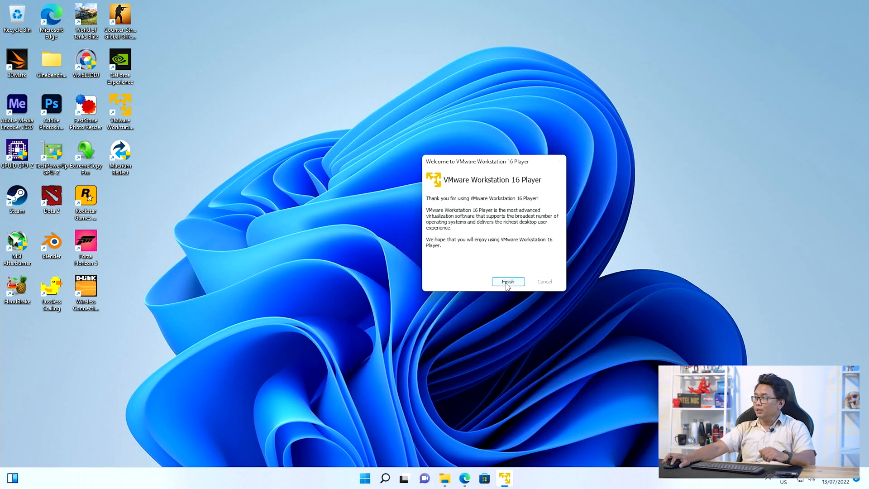
click(507, 282)
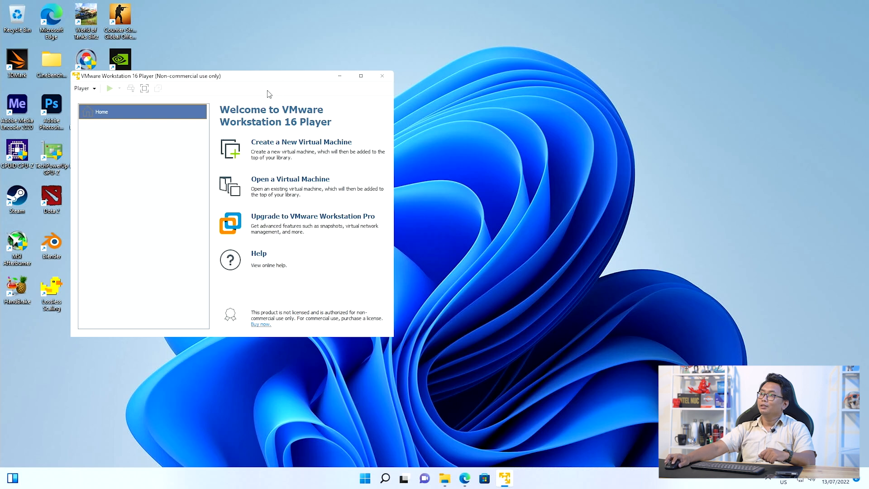
drag(267, 80, 459, 95)
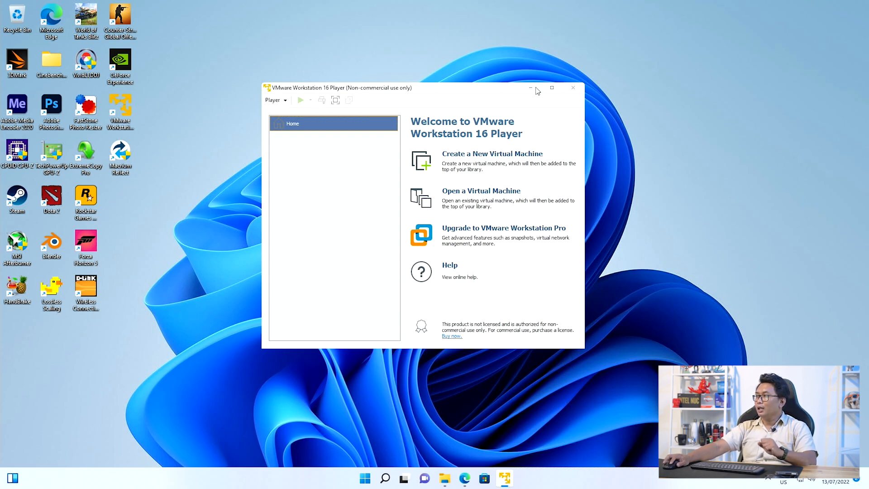
click(571, 91)
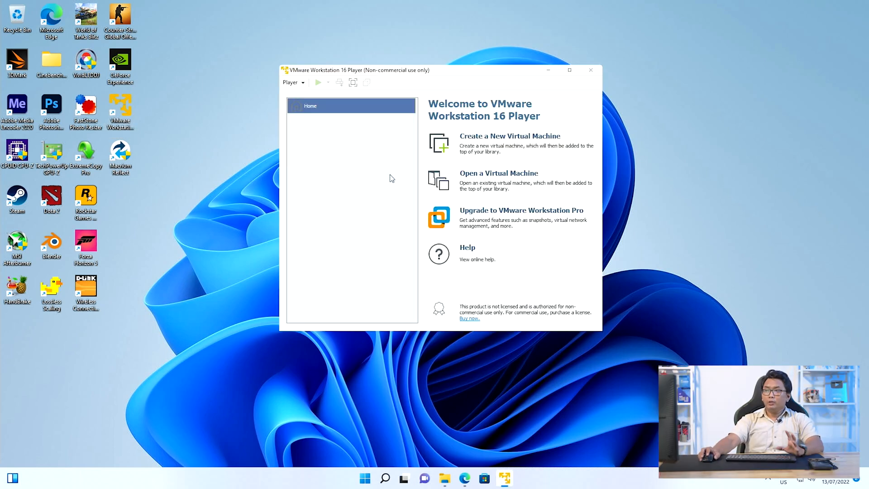
Start creating a new virtual machine with a blank hard disk, choosing to install the operating system later
click(490, 144)
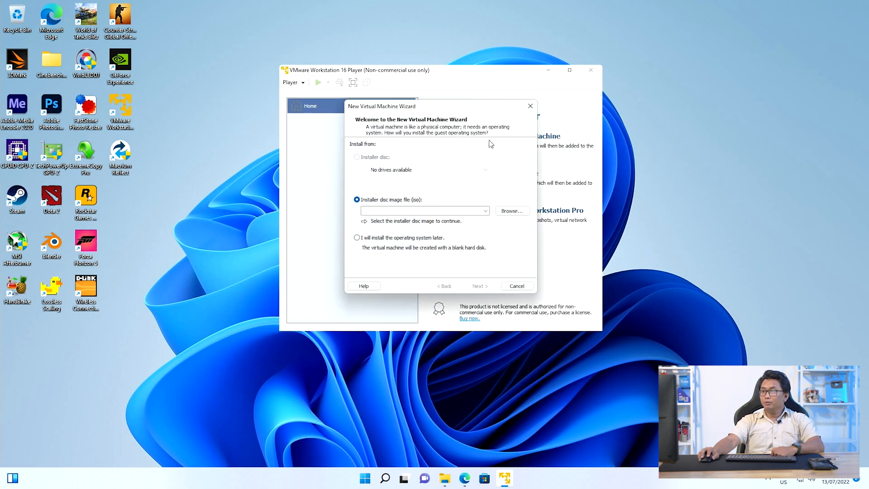
click(367, 240)
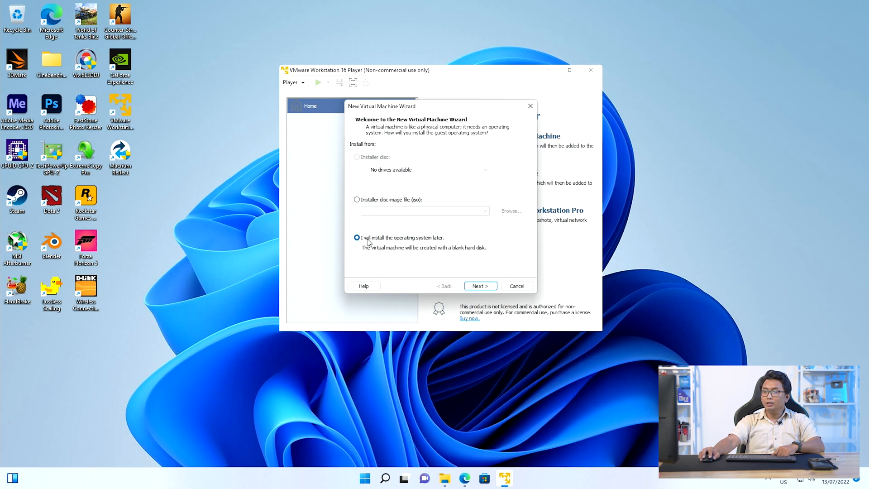
click(474, 287)
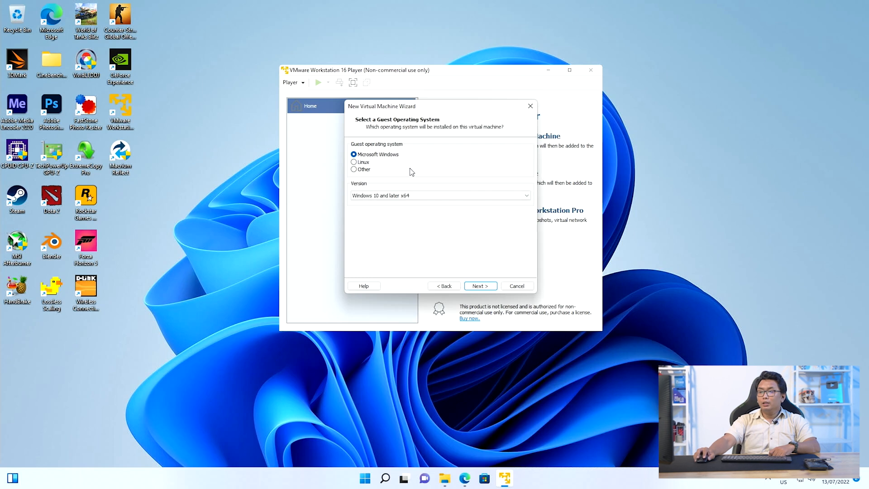
Choose Microsoft Windows as the guest operating system with version Windows 10 and later x64
click(423, 195)
click(424, 196)
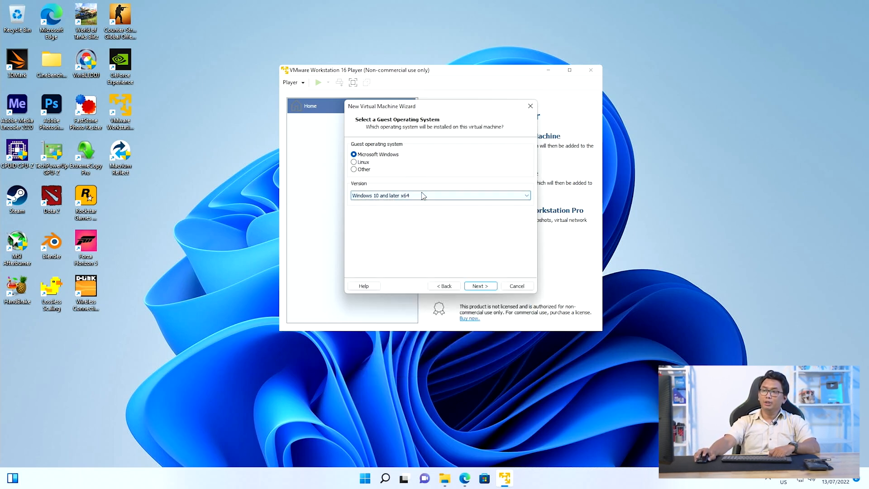
click(365, 162)
click(395, 155)
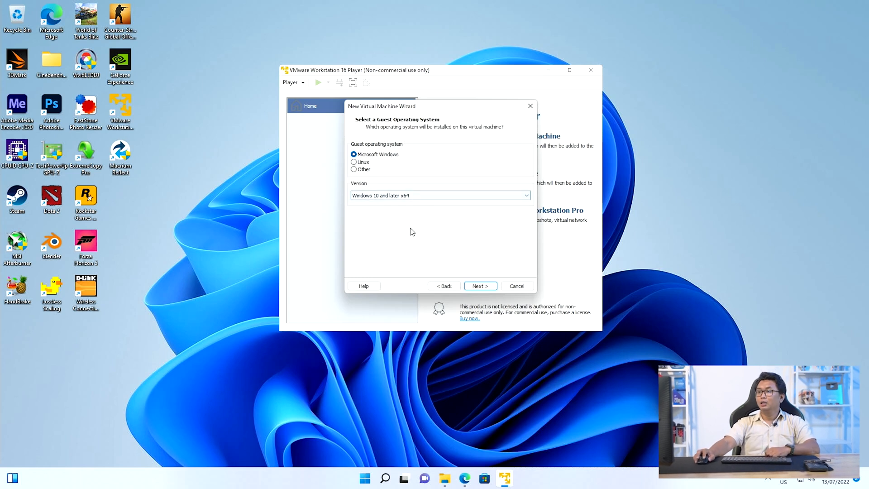
click(438, 196)
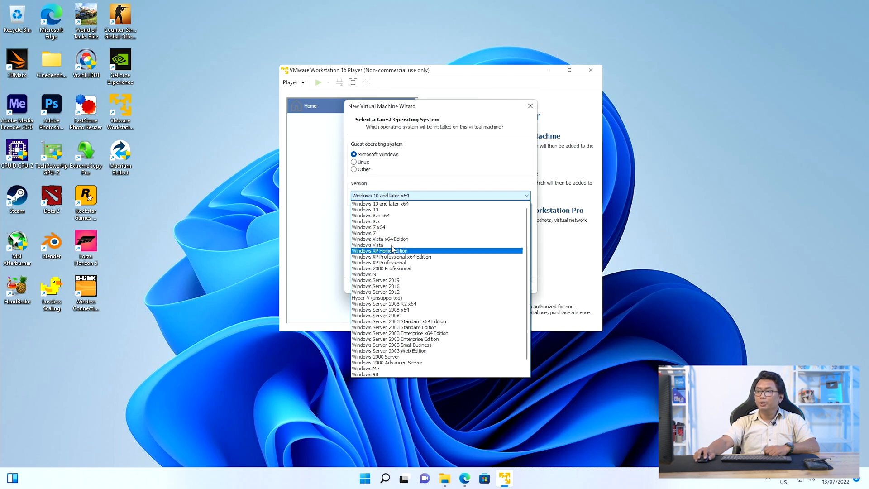
click(410, 204)
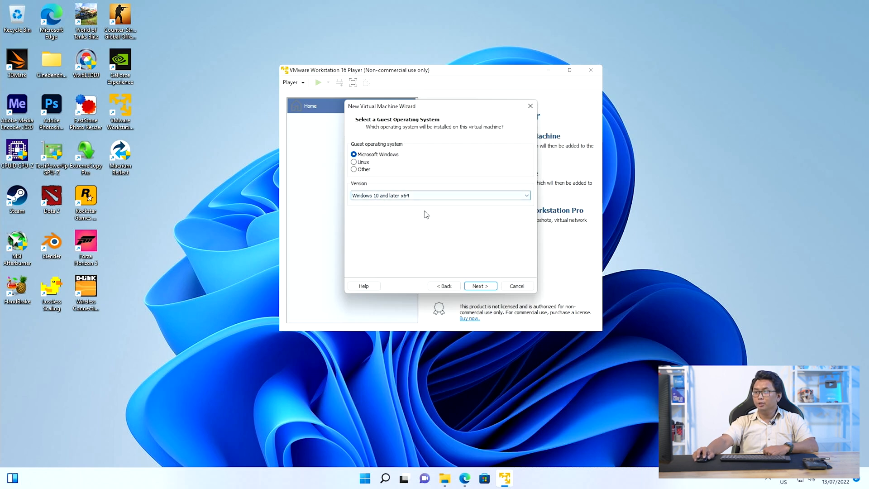
click(481, 287)
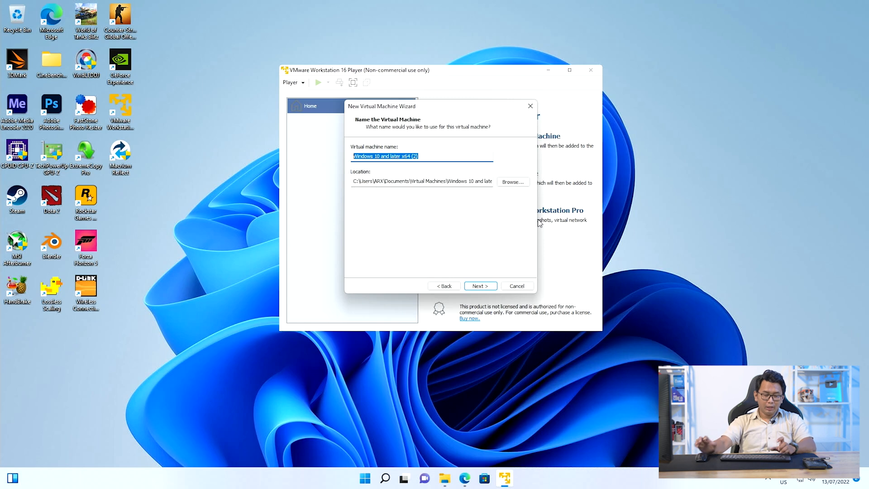
Name the virtual machine Windows 10 and accept the storage location under Documents\Virtual Machines
text(W)
text(n)
key(BackSpace)
key(BackSpace)
text(Wind)
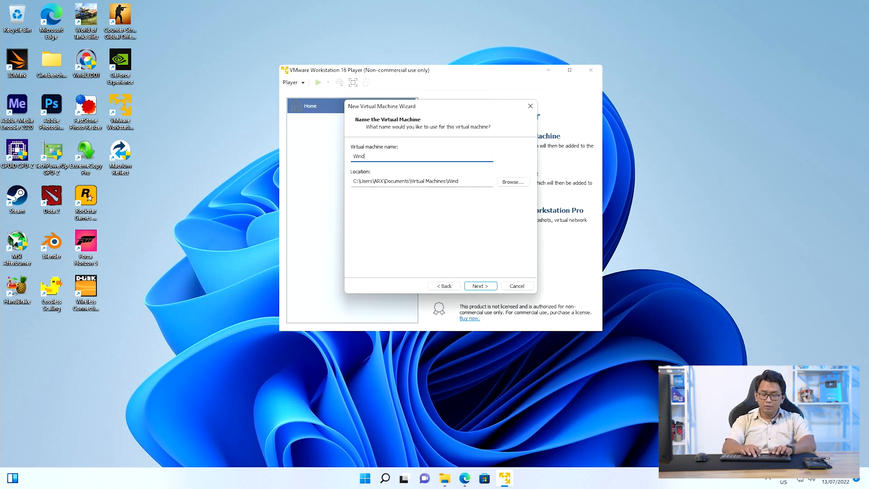
text(ows 10)
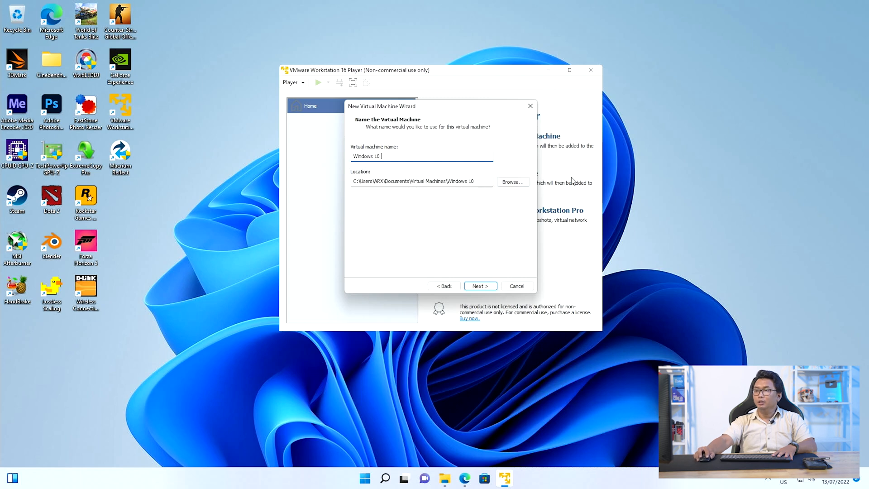
click(482, 286)
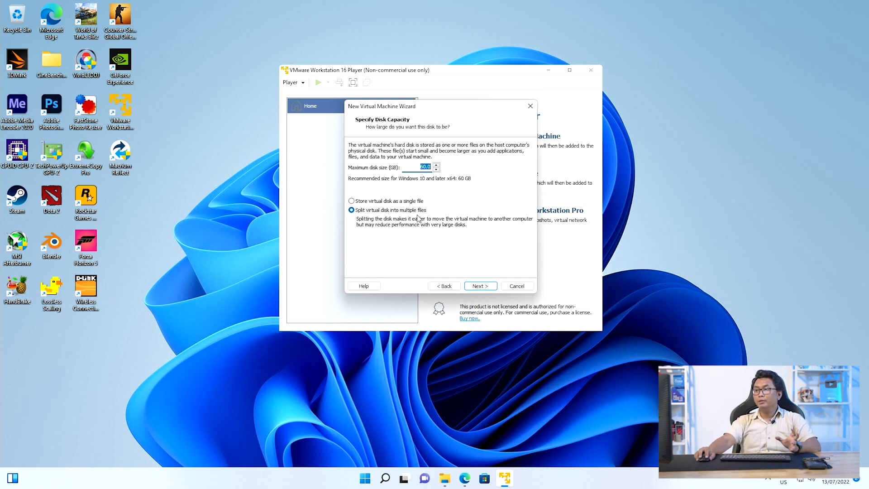
Store the 60 GB virtual disk as a single file and finish creating the virtual machine
click(393, 204)
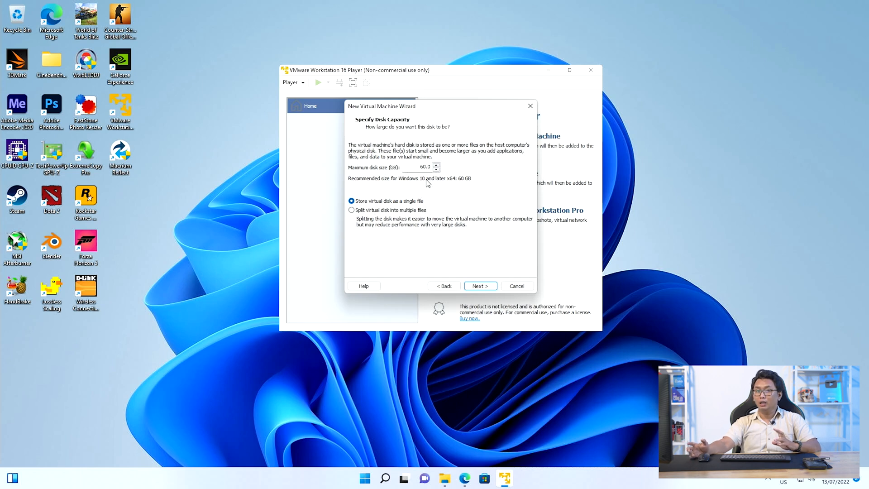
click(394, 210)
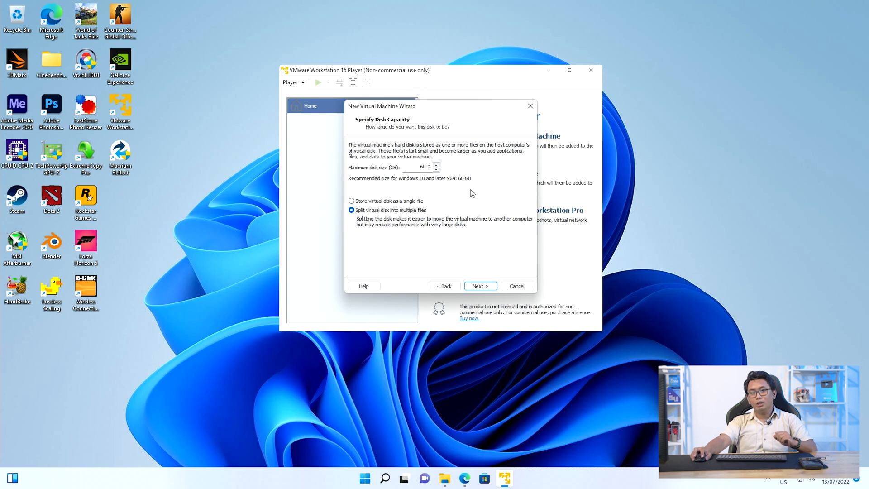
click(405, 202)
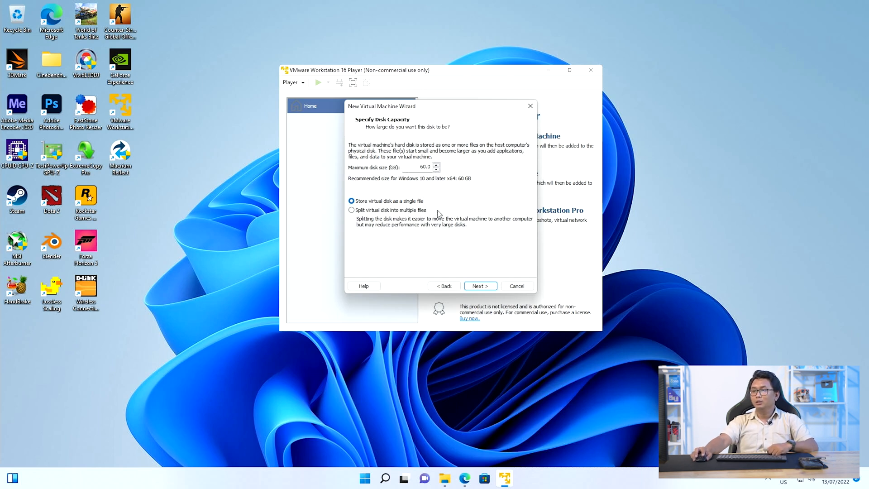
click(483, 287)
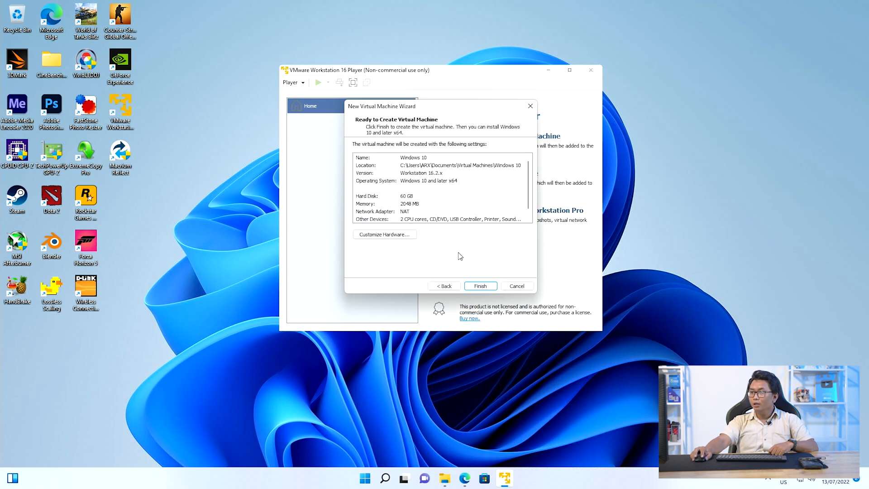
click(476, 286)
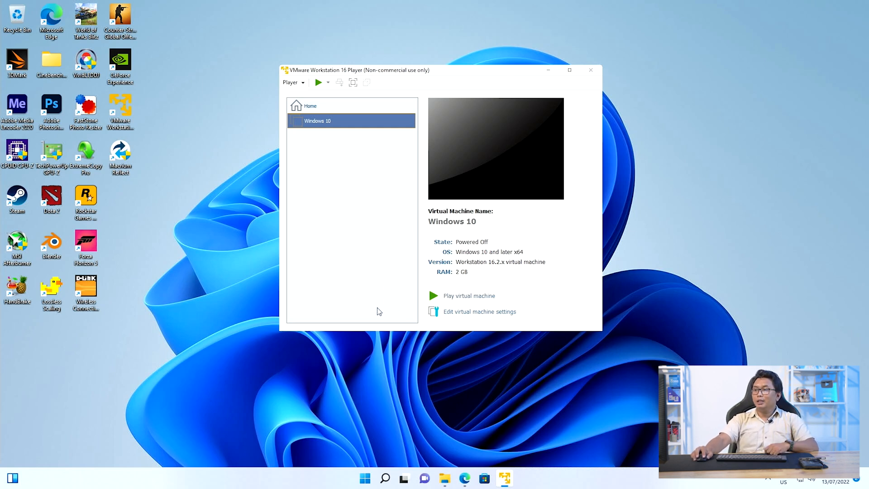
Set the virtual machine's CD/DVD drive to use the Windows1021H1 ISO image from the Downloads folder
click(484, 313)
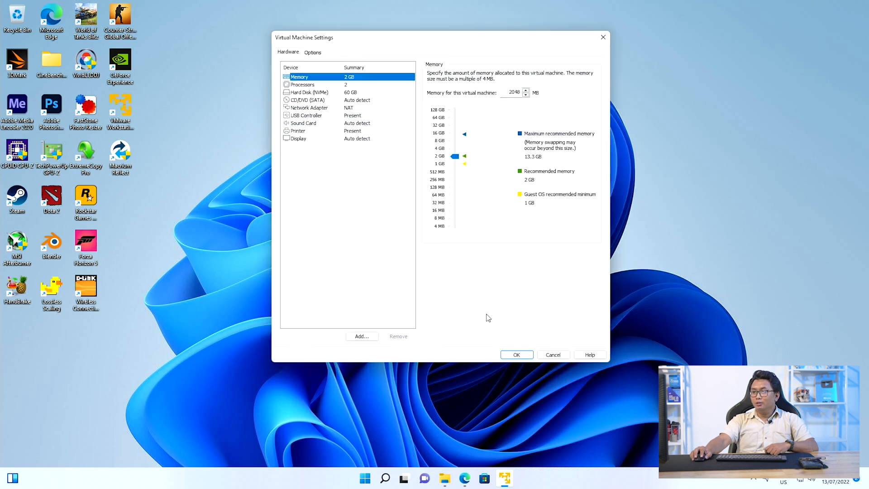
click(330, 101)
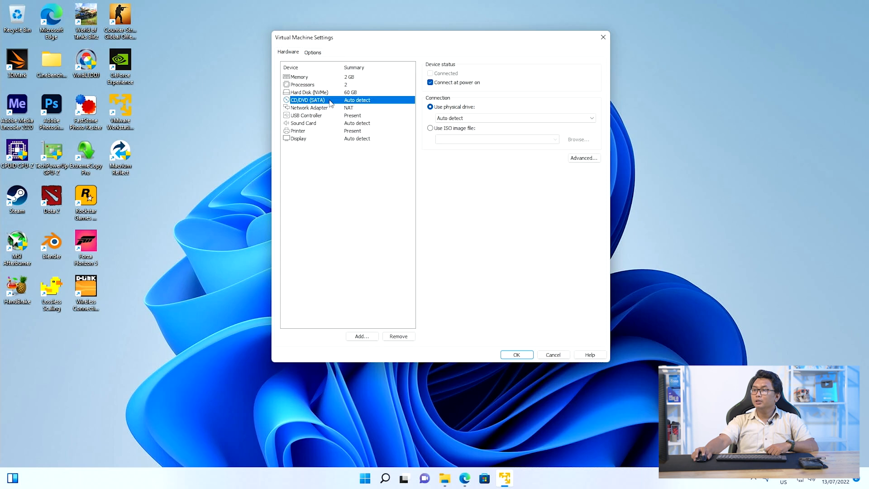
click(450, 128)
click(576, 141)
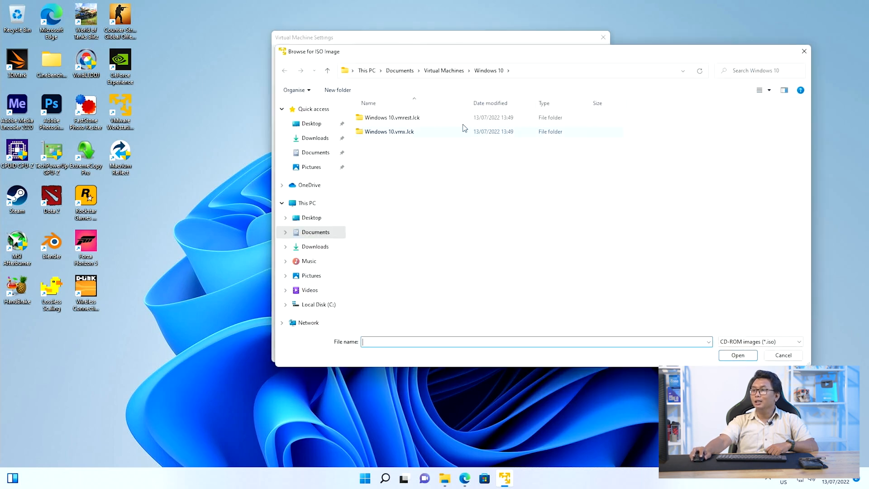
click(320, 140)
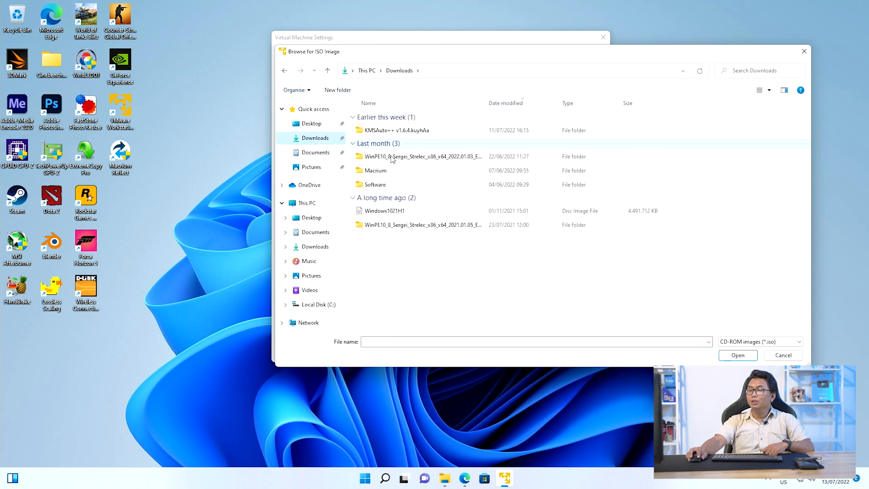
click(392, 212)
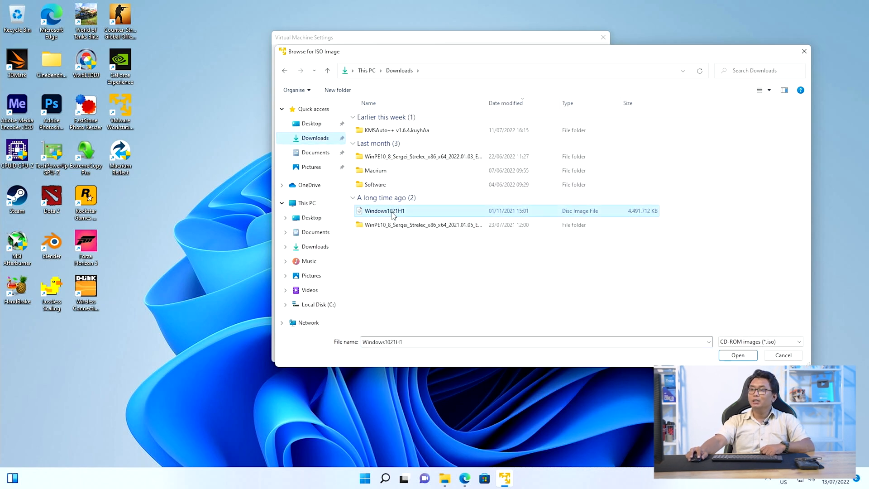
click(735, 356)
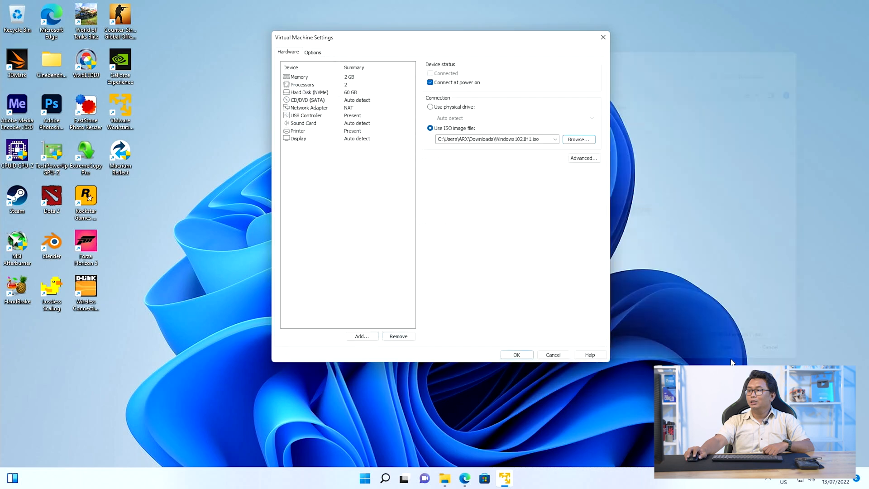
click(520, 355)
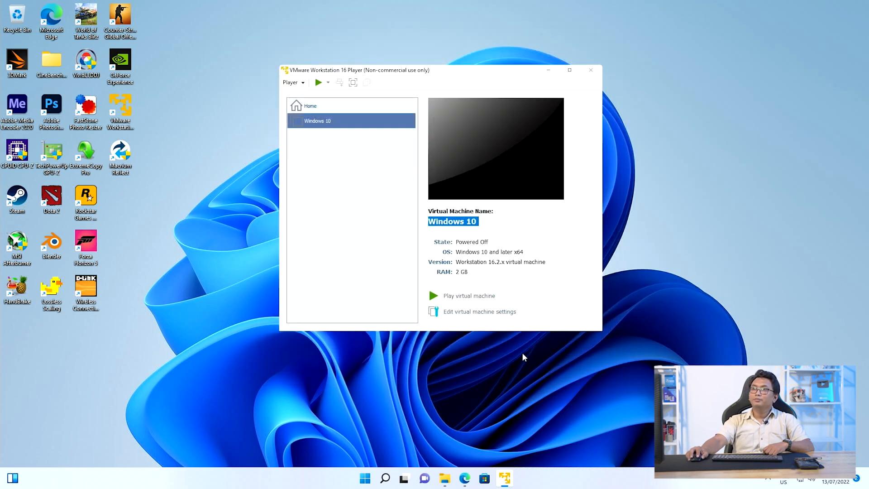
Power on the Windows 10 virtual machine and boot it from the attached installation image
click(319, 83)
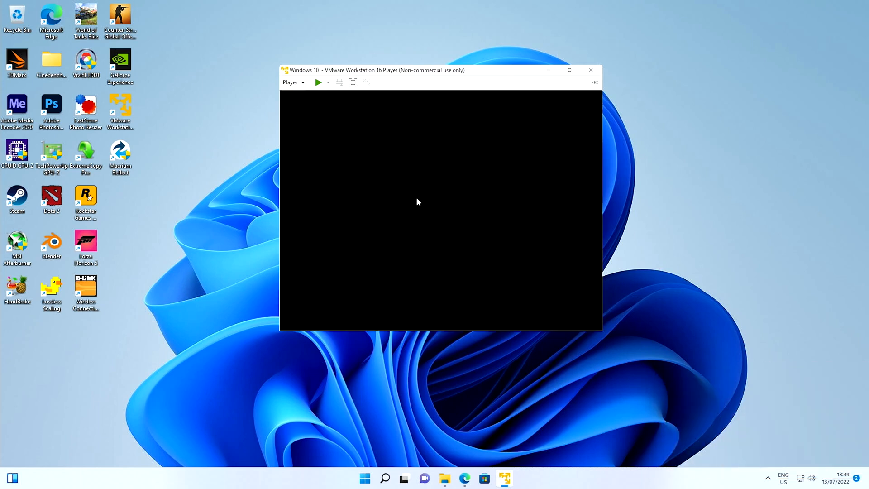
click(416, 199)
key(Return)
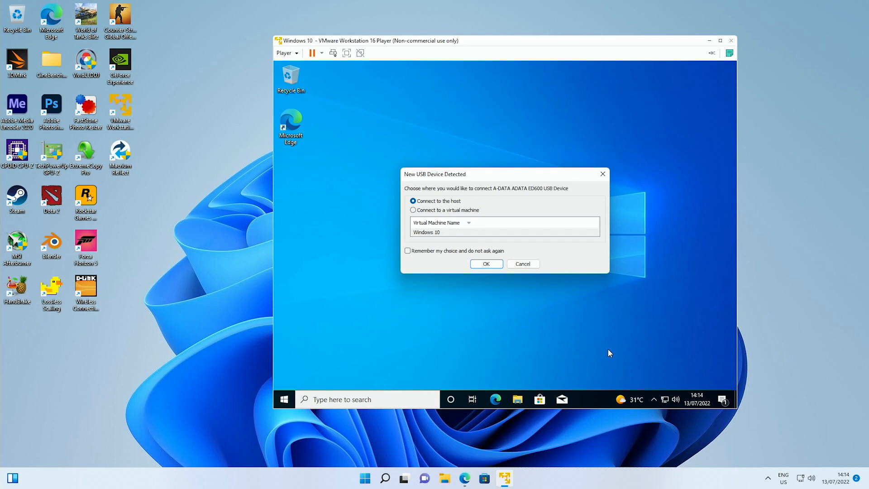
drag(540, 173, 582, 235)
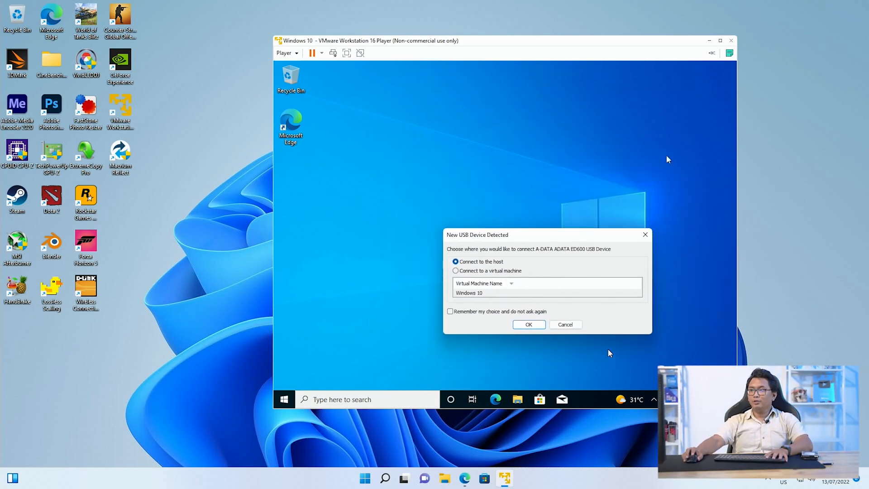
drag(539, 237, 484, 169)
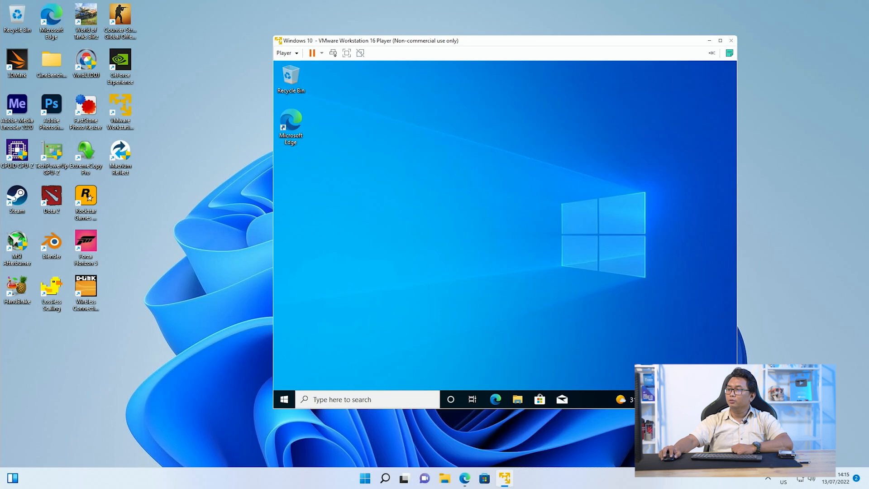
click(654, 399)
click(654, 400)
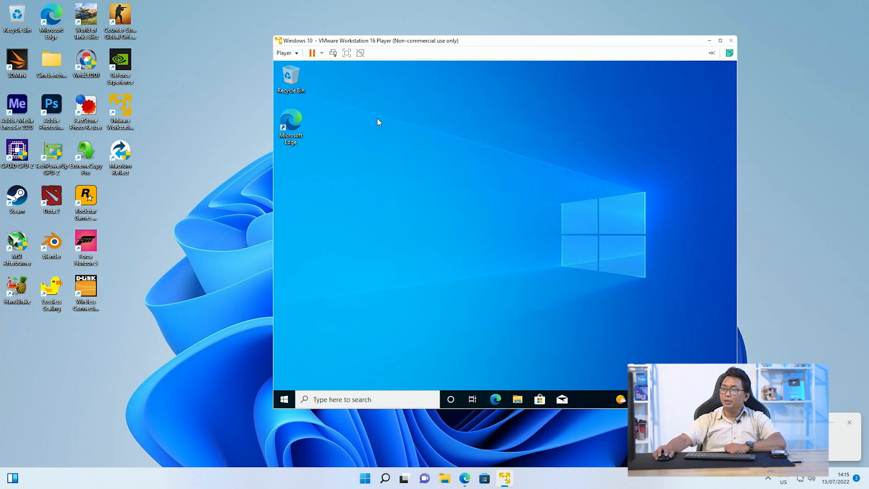
click(730, 55)
click(713, 61)
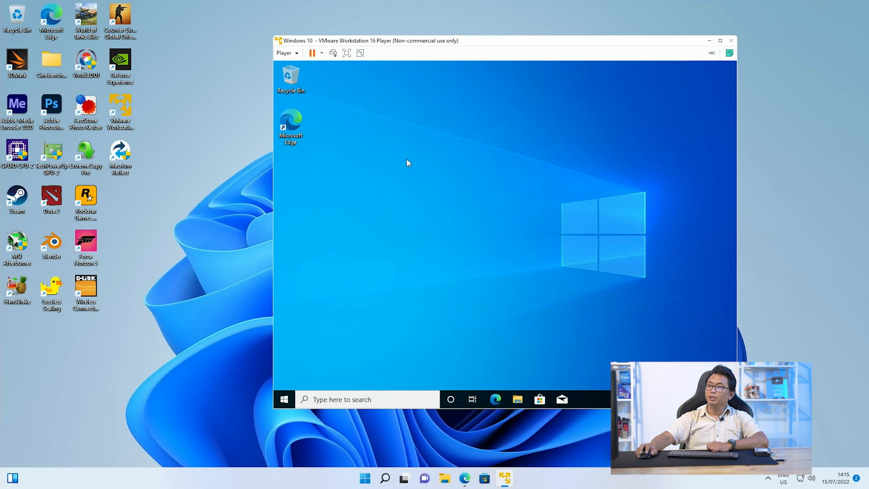
Connect the detected A-DATA ED600 USB device to the Windows 10 virtual machine
click(438, 211)
click(428, 252)
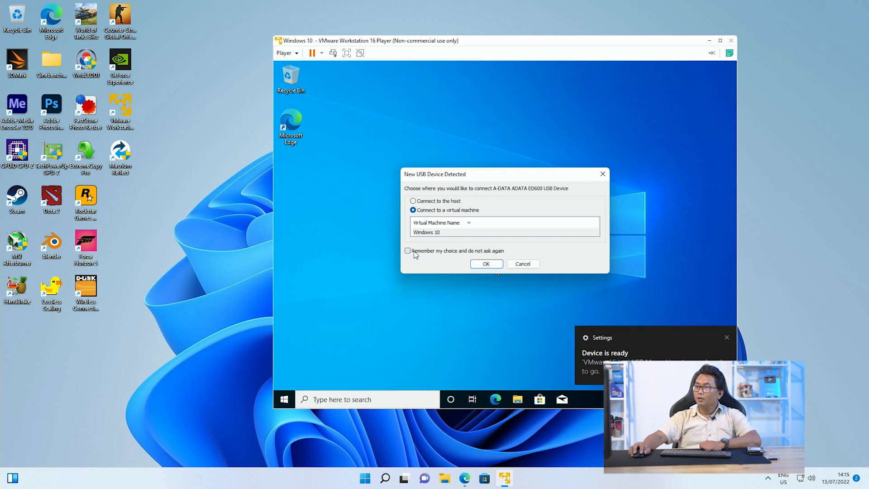
click(480, 264)
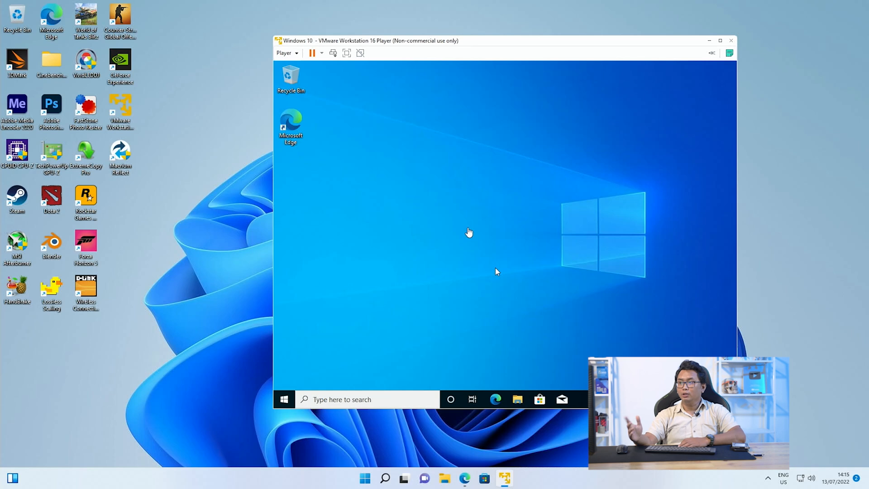
Open the Software folder on New Volume (E:) inside the virtual machine and launch the LibreOffice installer
click(517, 398)
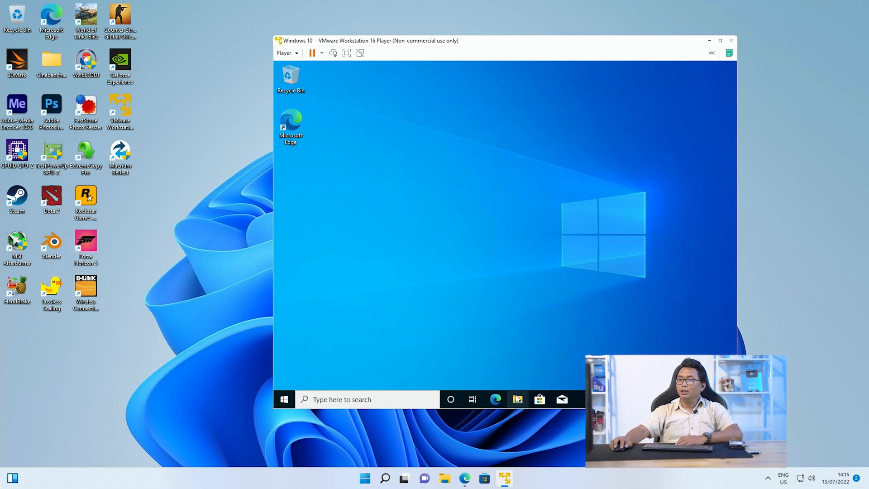
click(369, 259)
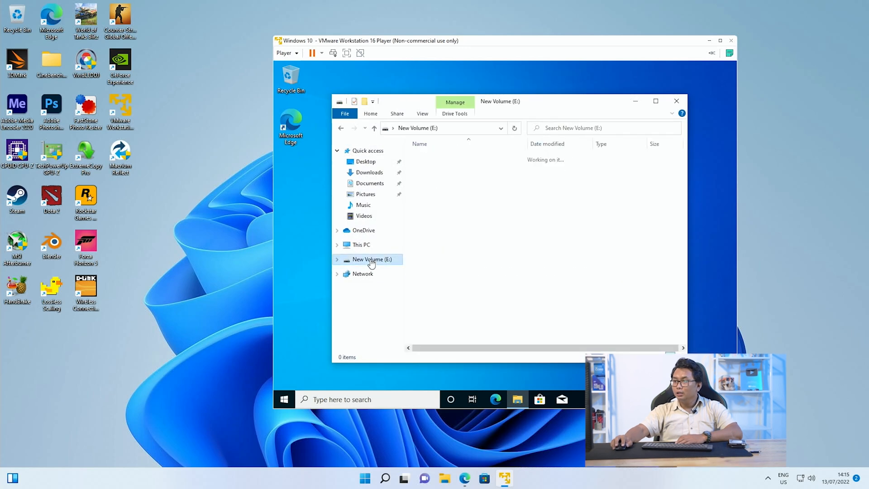
double_click(440, 206)
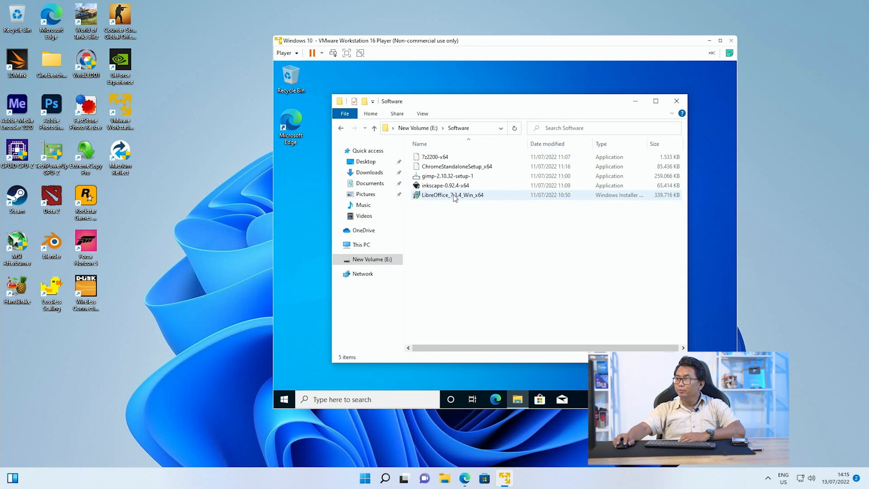
double_click(458, 197)
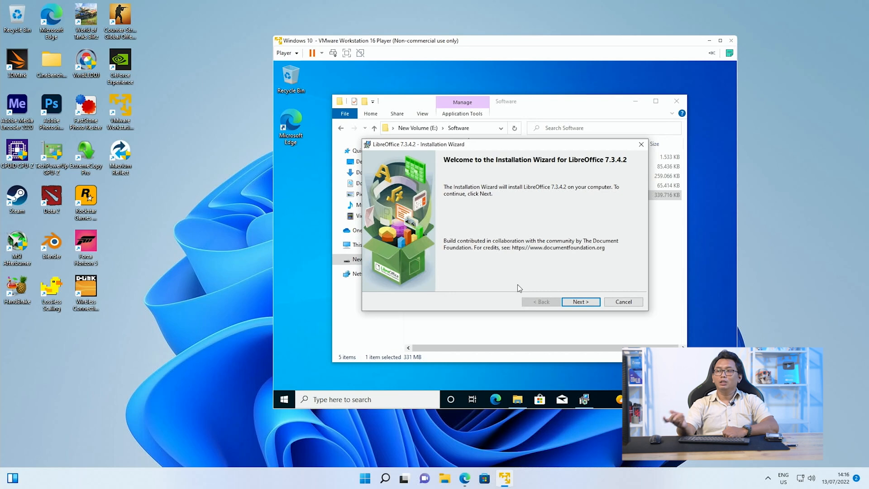
Install LibreOffice 7.3.4.2 with a desktop shortcut, finish the installation wizard and close the Software folder window
click(580, 300)
click(586, 303)
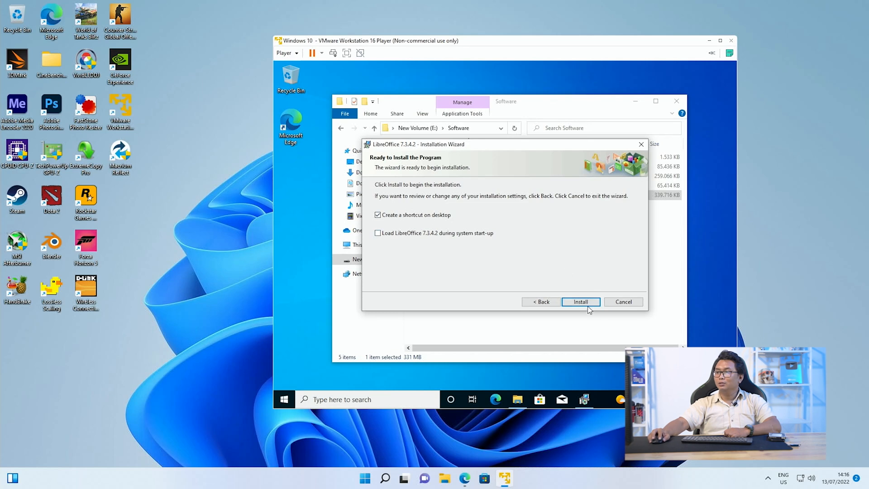
click(465, 237)
click(583, 306)
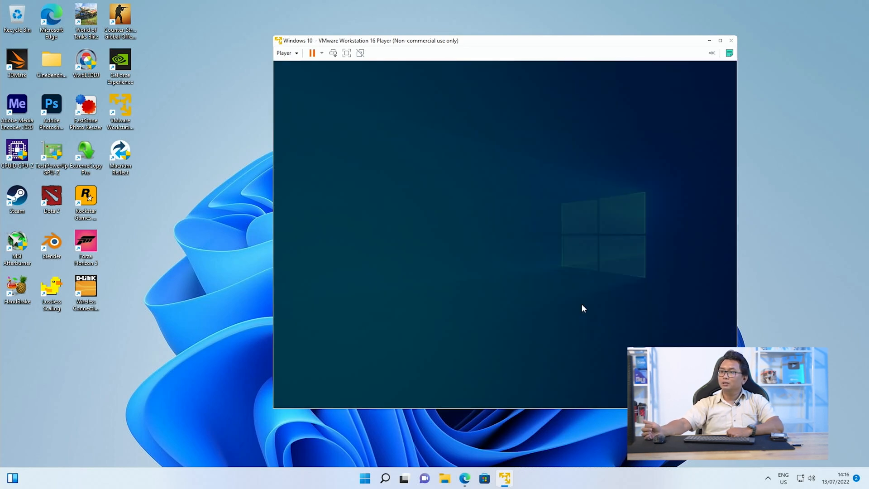
click(459, 291)
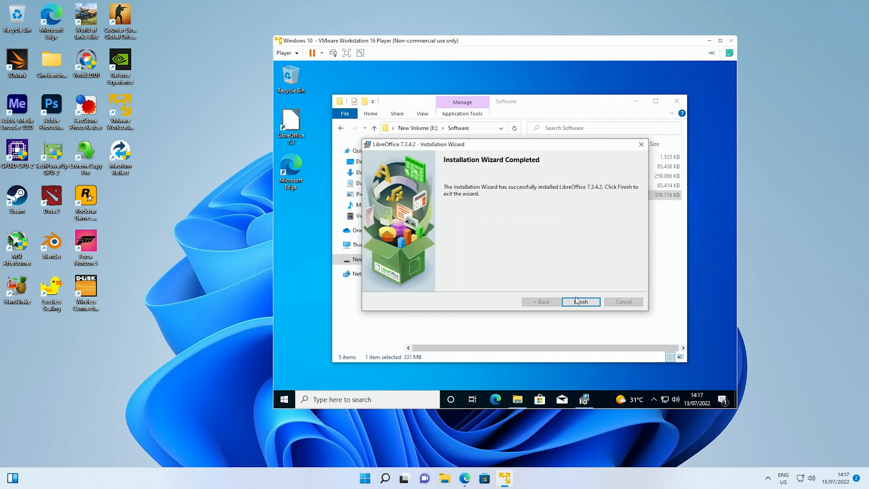
click(581, 302)
click(677, 101)
Add desktop shortcuts for LibreOffice Writer, LibreOffice Calc and LibreOffice Impress inside the virtual machine
click(284, 400)
drag(340, 300, 644, 167)
click(285, 399)
drag(339, 234, 608, 258)
click(284, 399)
scroll(352, 292, down, 3)
drag(339, 345, 608, 304)
Arrange the desktop icons in two rows: Recycle Bin, Microsoft Edge and LibreOffice 7.3 above LibreOffice Writer, Calc and Impress
drag(644, 165, 291, 212)
drag(609, 256, 326, 212)
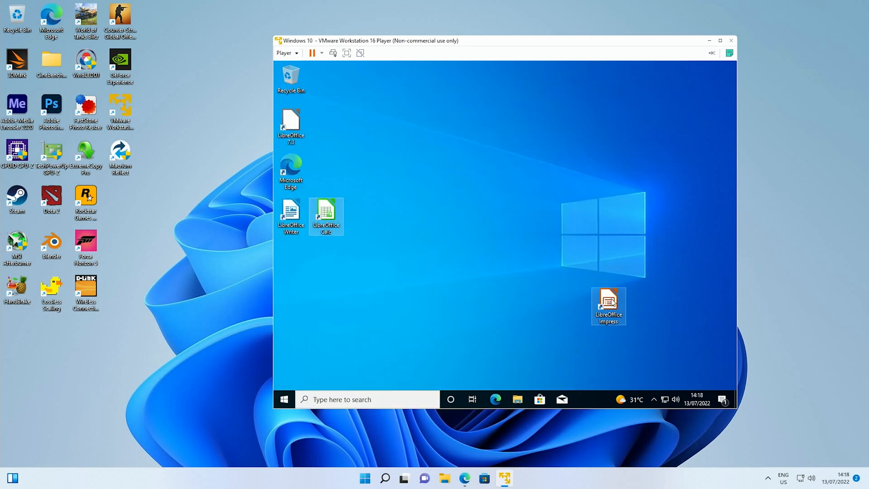
drag(609, 301, 361, 212)
drag(291, 167, 326, 76)
drag(291, 122, 361, 76)
drag(389, 244, 283, 194)
drag(326, 212, 326, 122)
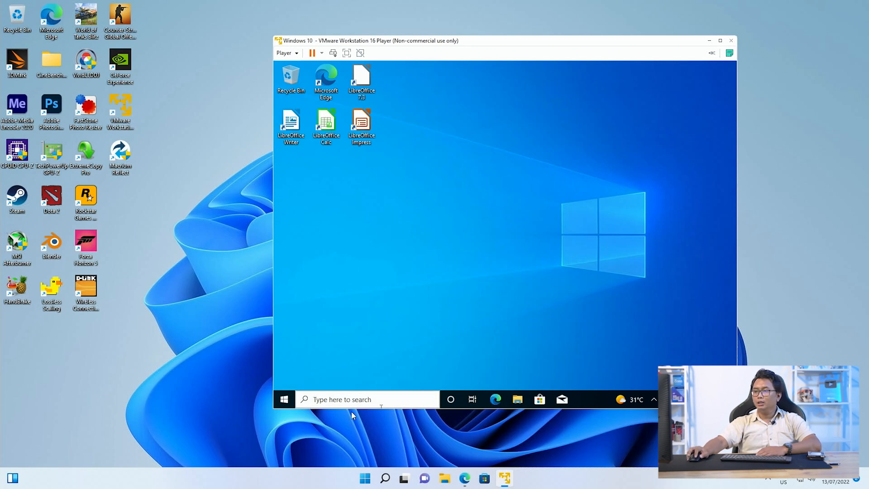
click(288, 400)
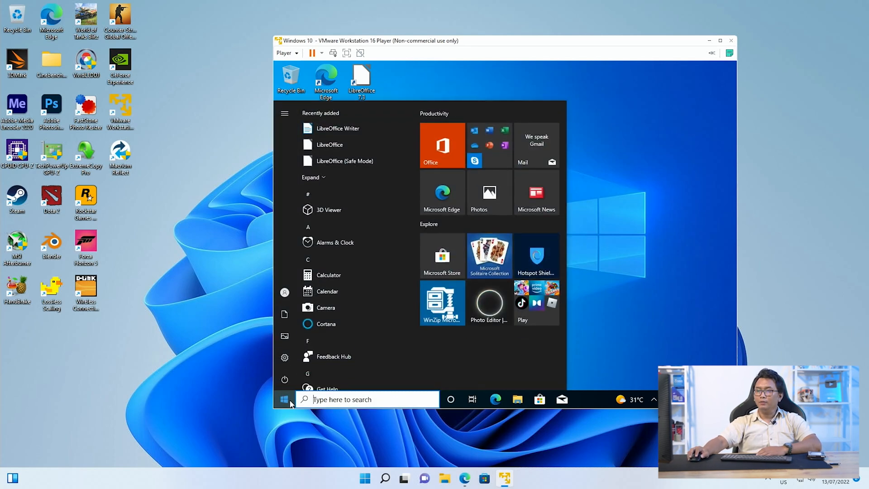
click(288, 385)
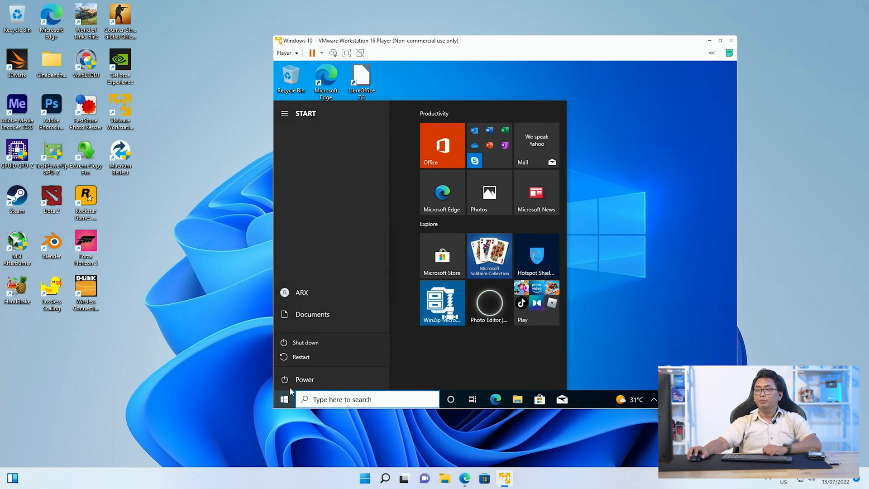
click(639, 302)
click(638, 300)
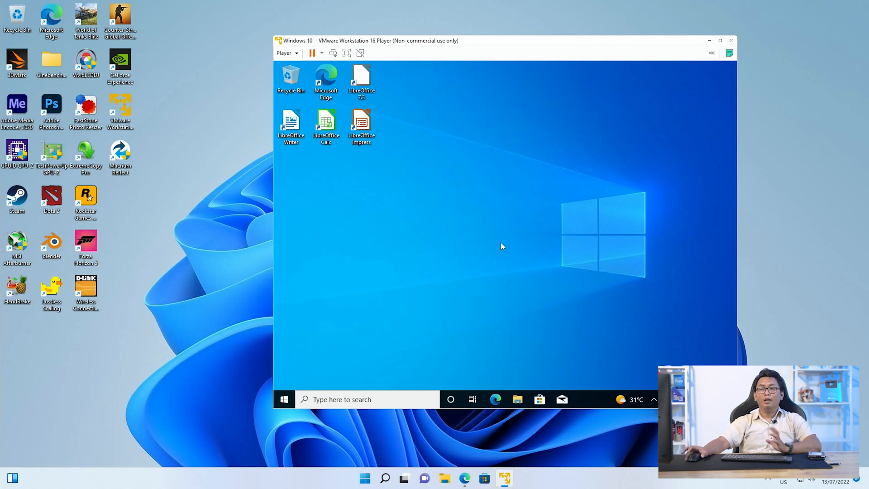
Shut down Windows 10 inside the virtual machine
click(283, 399)
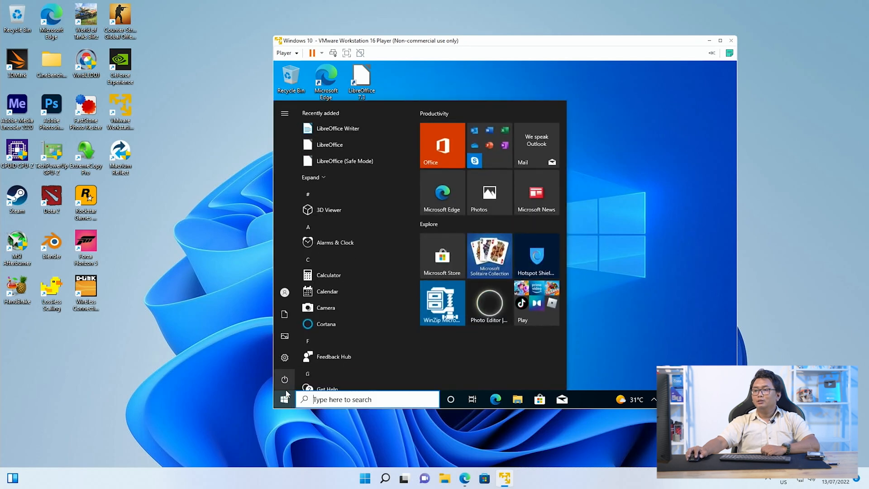
mouse_move(286, 387)
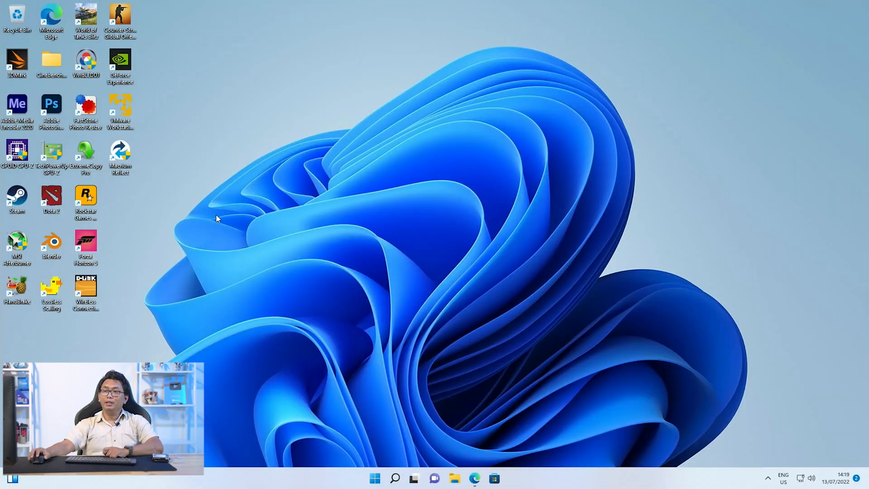
Switch to Macrium Reflect on the host, dismiss the updater and start creating rescue media
double_click(121, 151)
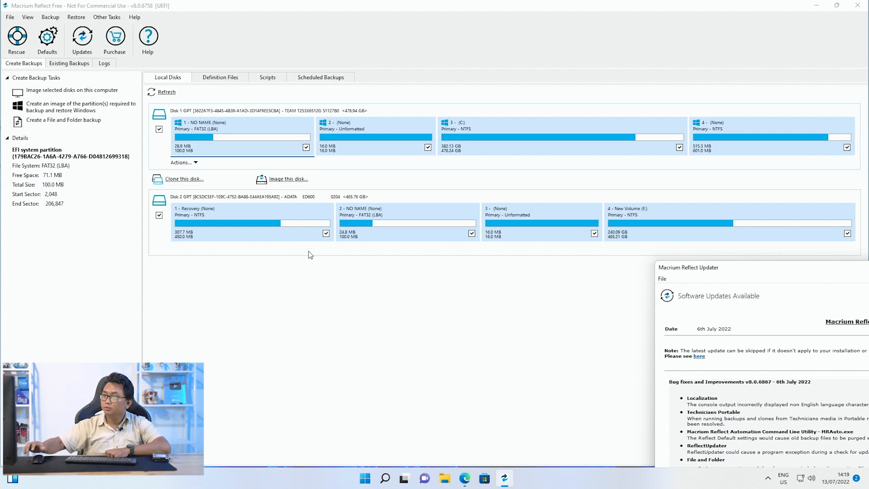
click(310, 255)
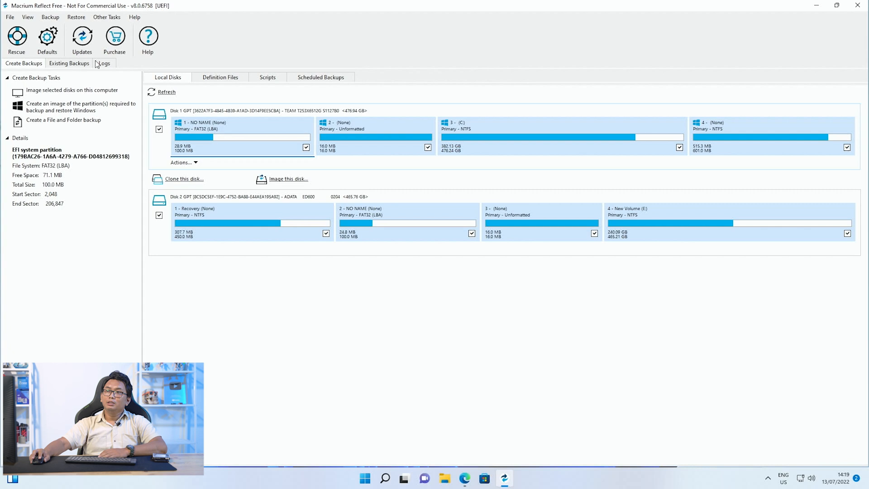
click(105, 18)
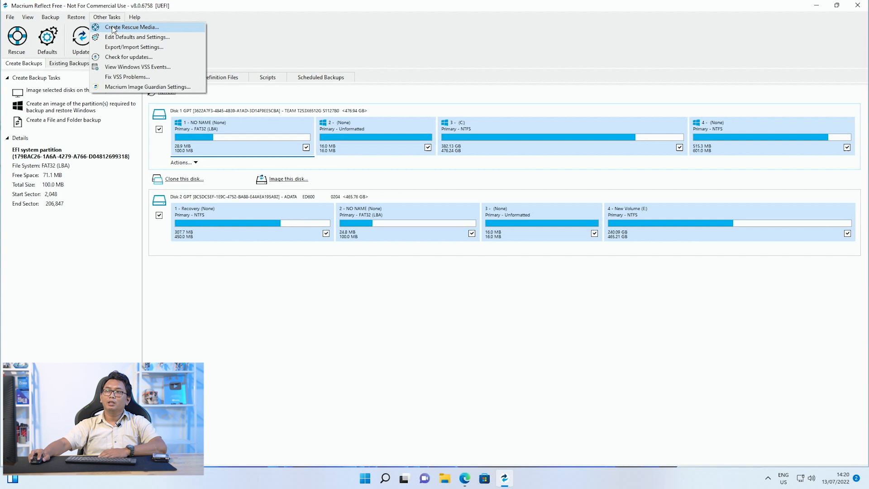
click(112, 28)
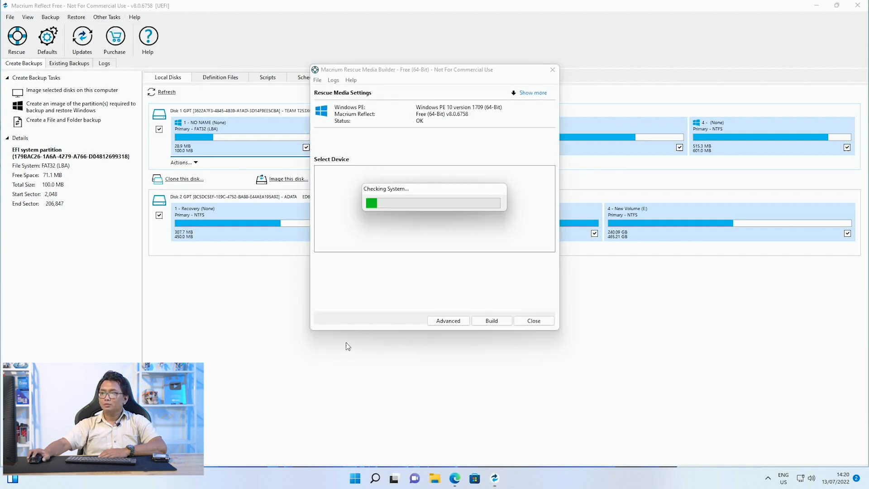
Choose the JetFlashTranscend 16GB removable USB flash drive (D: MACRIUM_PE) as the rescue media device
scroll(442, 232, down, 1)
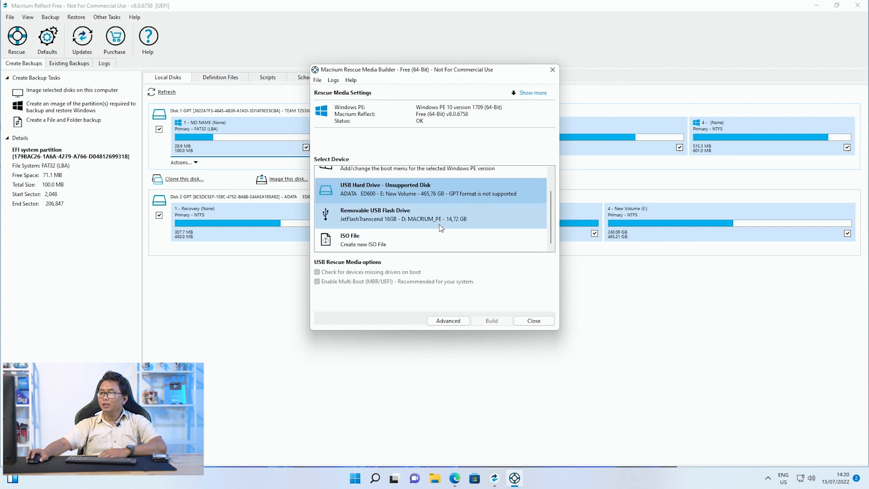
scroll(439, 224, up, 1)
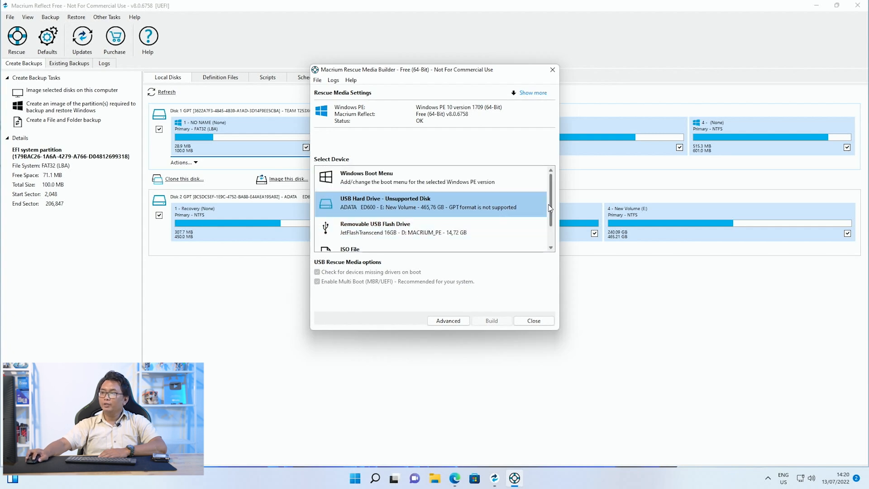
drag(552, 200, 550, 206)
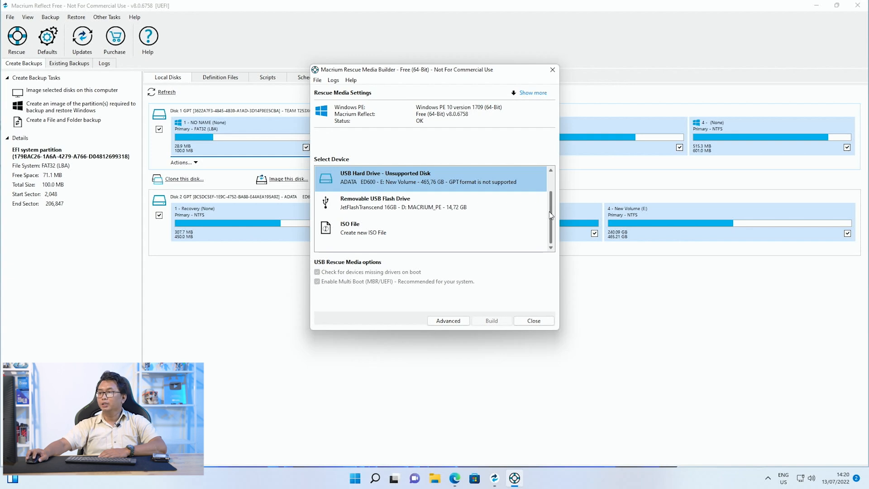
click(391, 207)
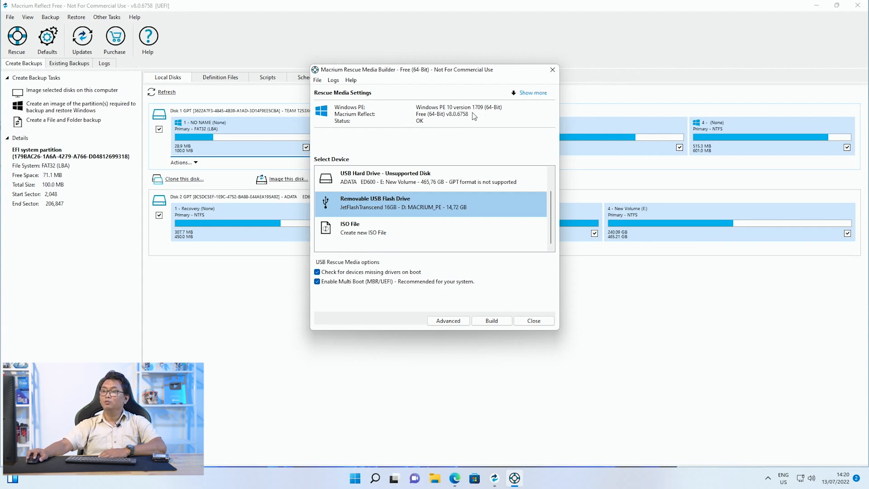
Build the USB rescue media, agreeing to personal non-commercial use, and close the Rescue Media Builder
click(481, 321)
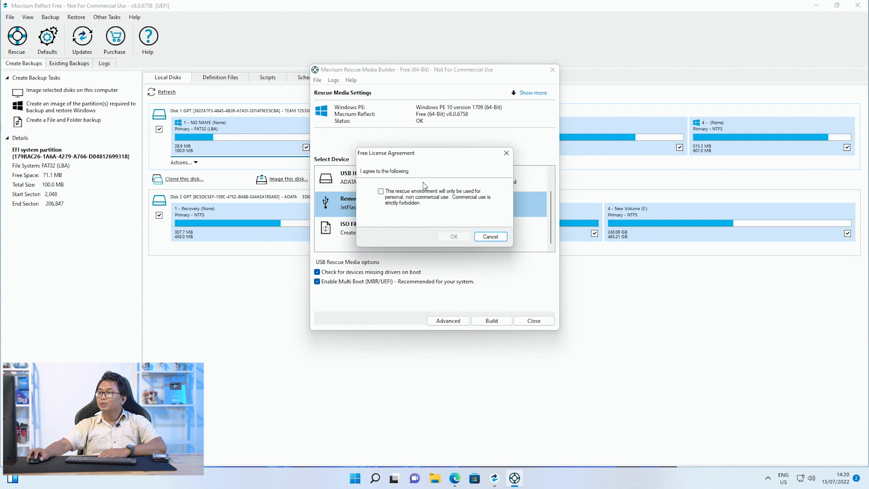
click(382, 192)
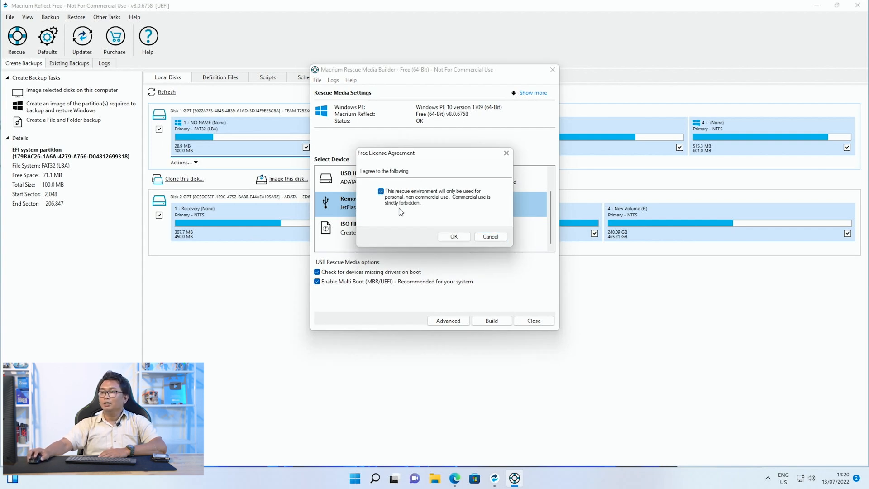
click(450, 238)
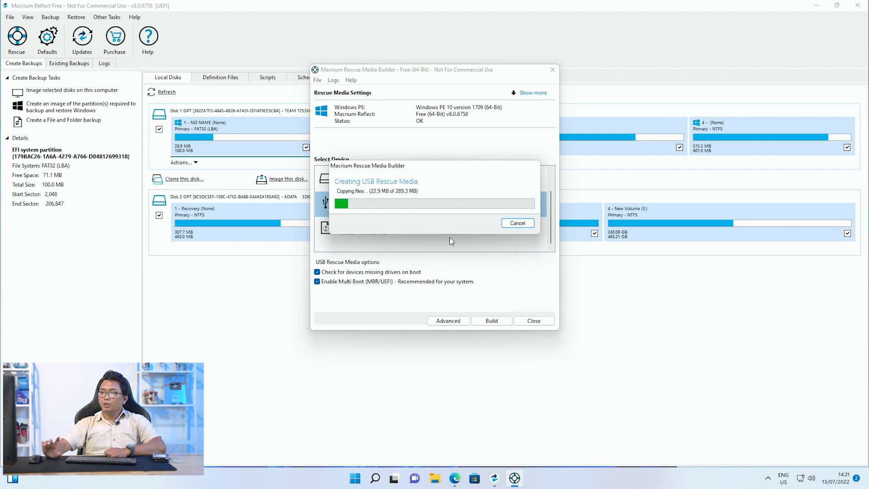
drag(435, 172, 672, 74)
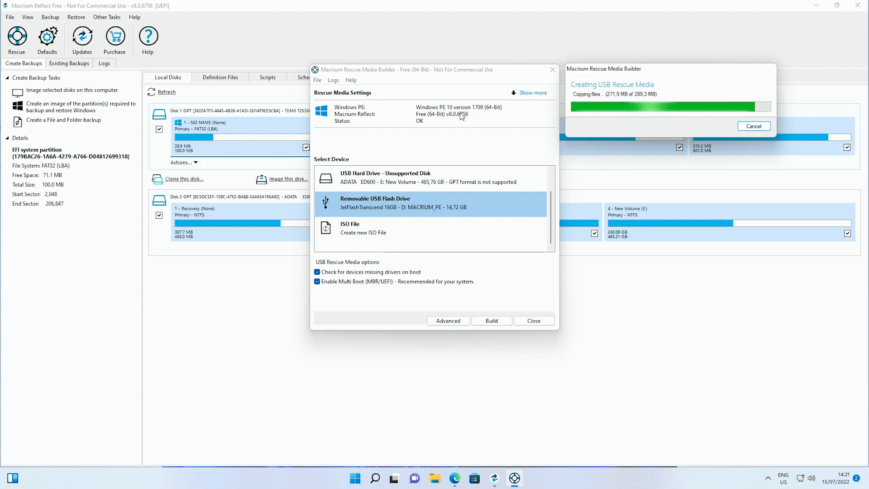
drag(600, 72, 578, 151)
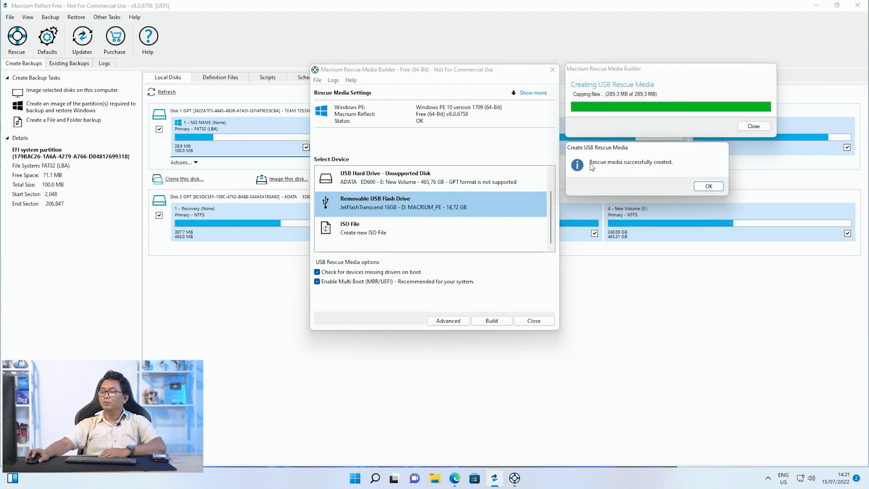
click(709, 186)
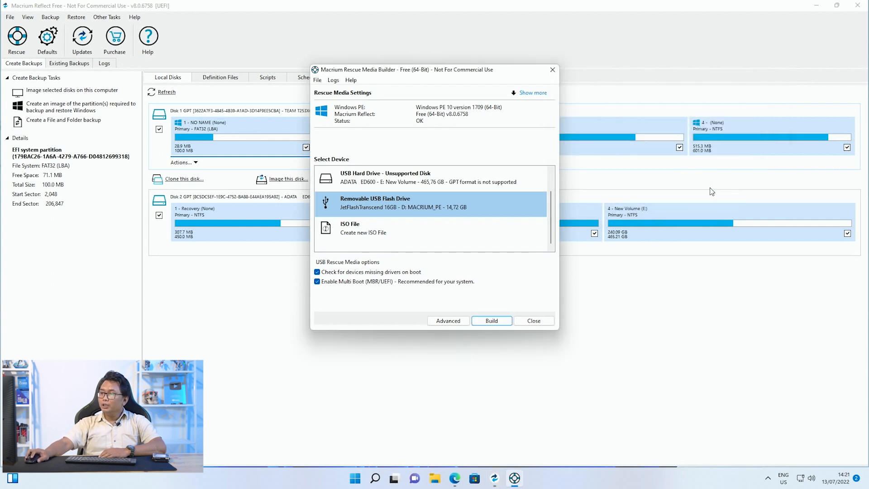
click(539, 322)
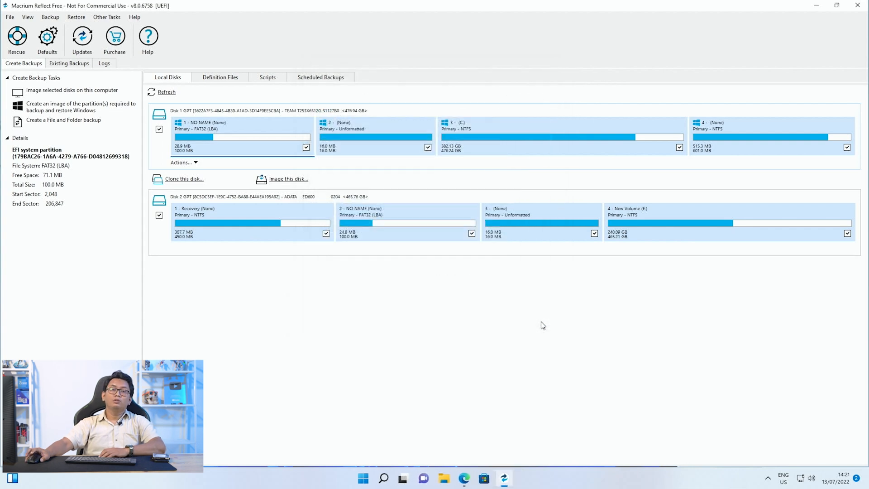
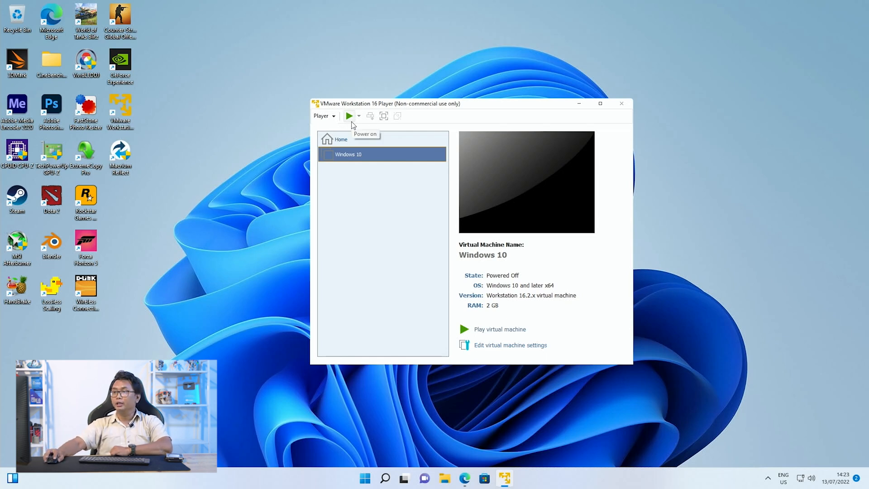
Power on the Windows 10 virtual machine and reposition its window higher on the host desktop
click(350, 117)
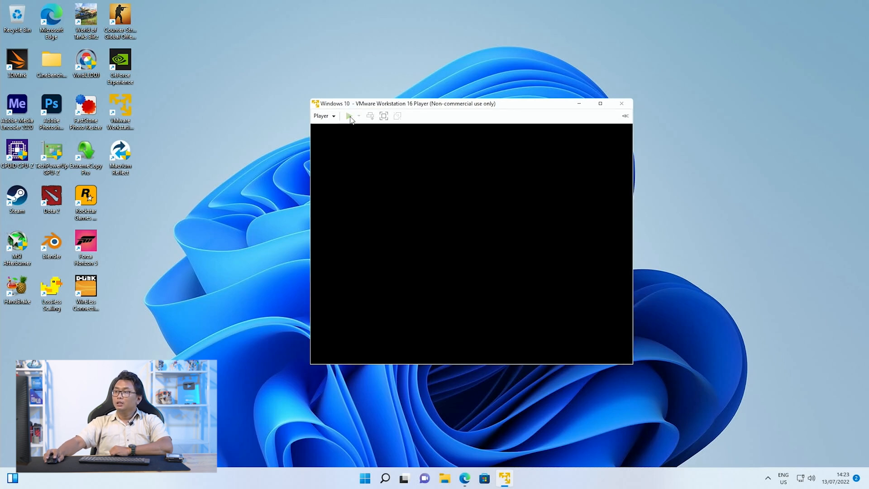
drag(588, 95, 558, 60)
click(695, 68)
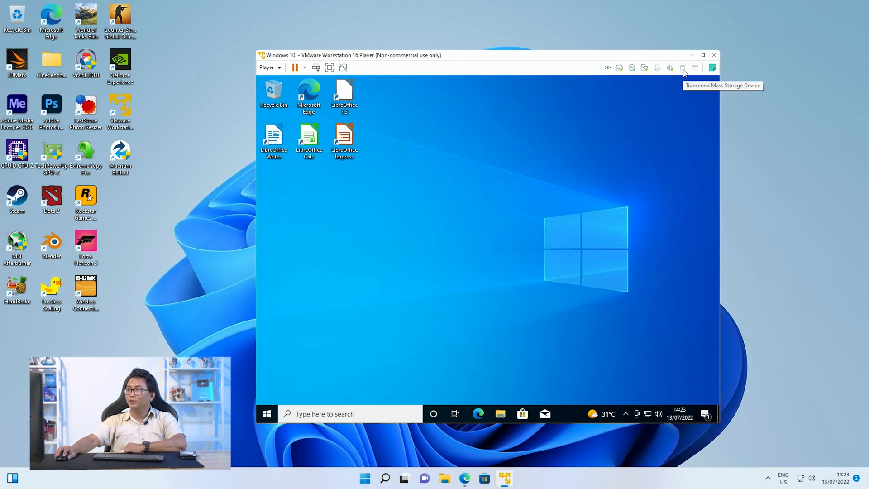
Connect the Transcend Mass Storage Device to the virtual machine, suppress future unplug messages, and dismiss the AutoPlay notification
click(683, 69)
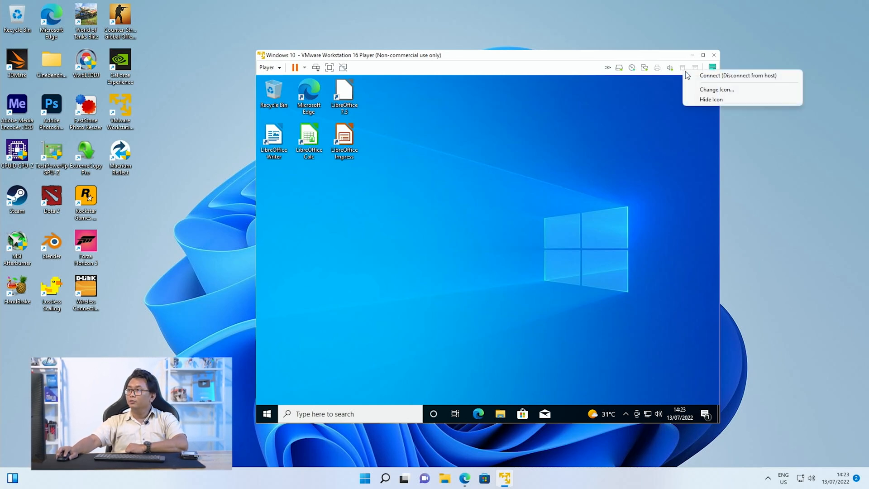
click(689, 76)
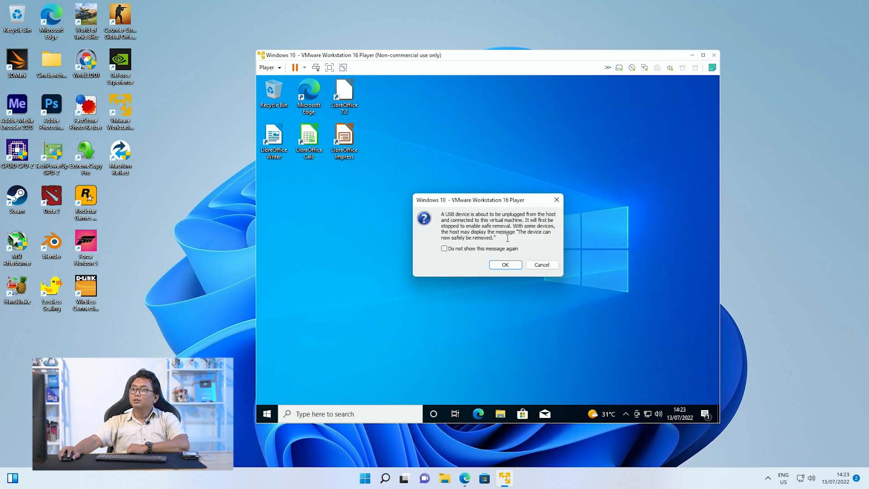
click(488, 249)
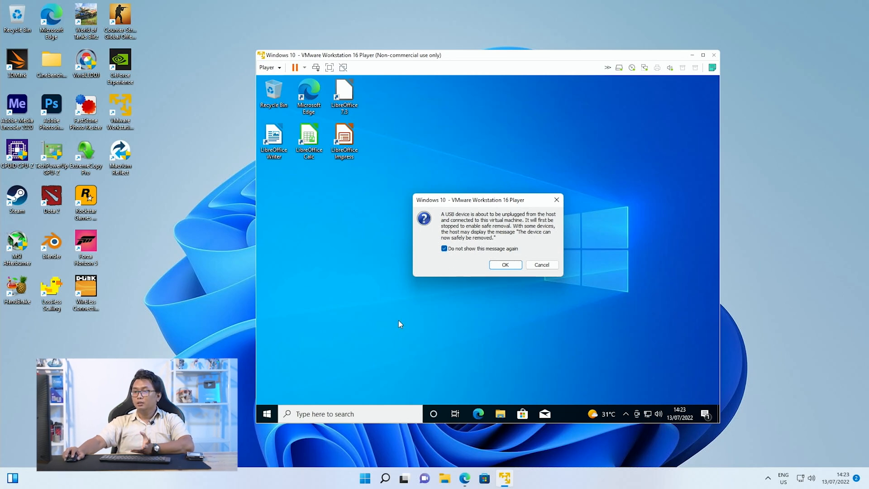
click(500, 267)
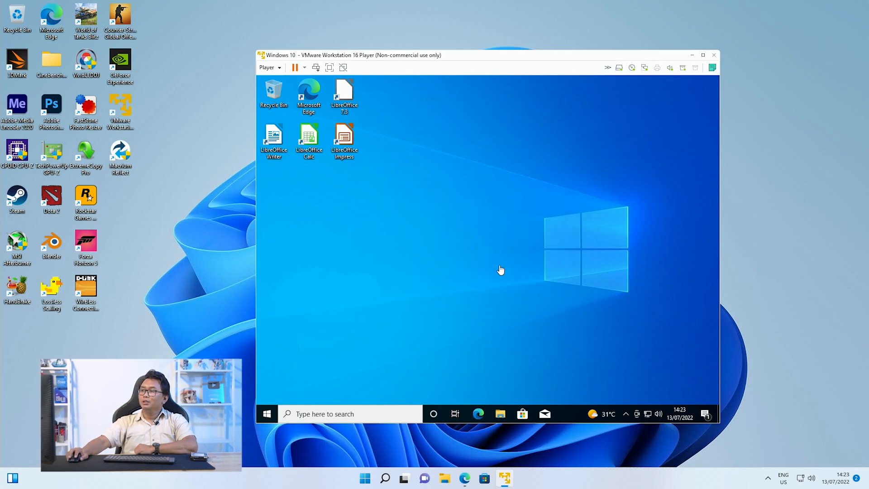
click(527, 323)
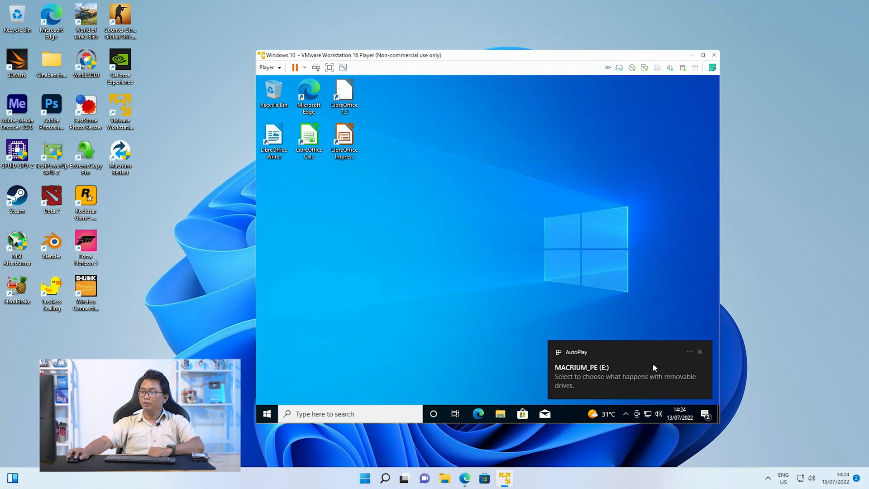
click(700, 352)
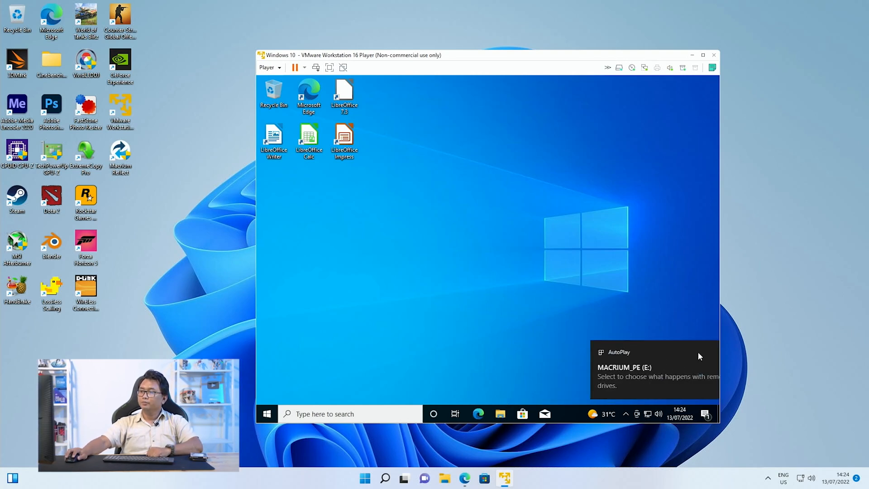
Restart Windows 10 inside the virtual machine
click(267, 413)
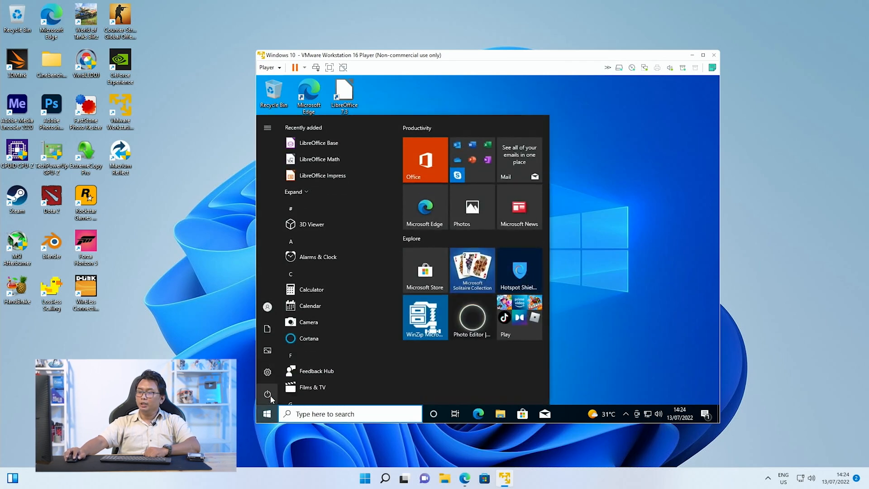
click(270, 395)
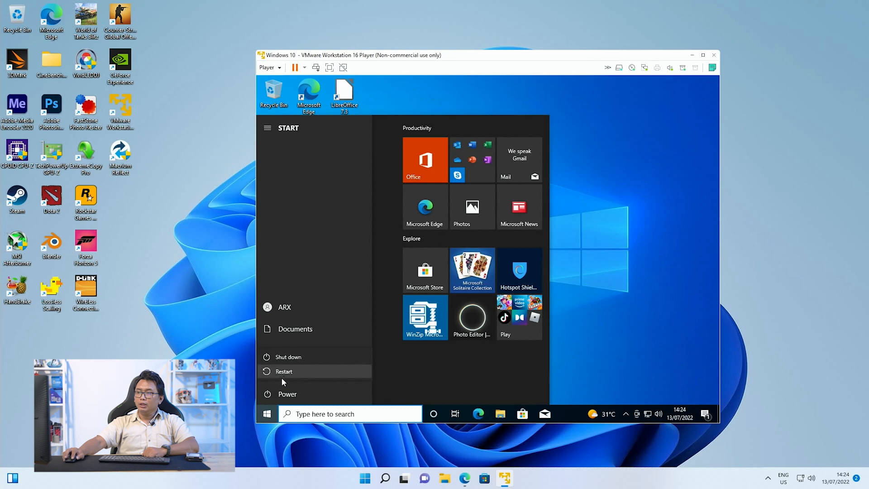
click(284, 372)
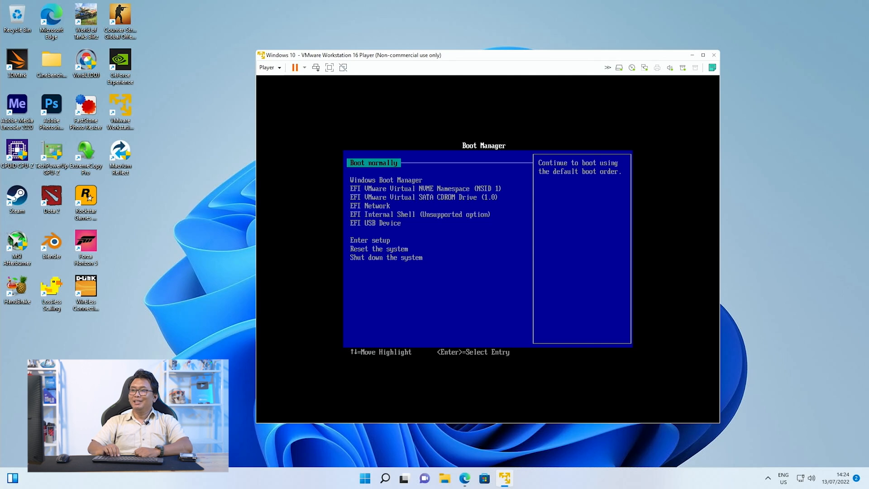
Boot the virtual machine from the EFI USB Device in the Boot Manager
key(Down)
key(Down)
key(Down)
key(Down)
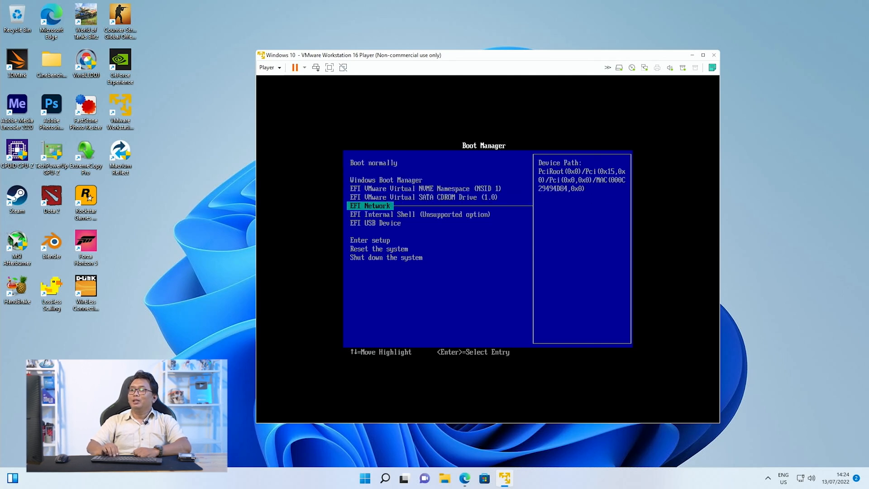
key(Down)
key(Down)
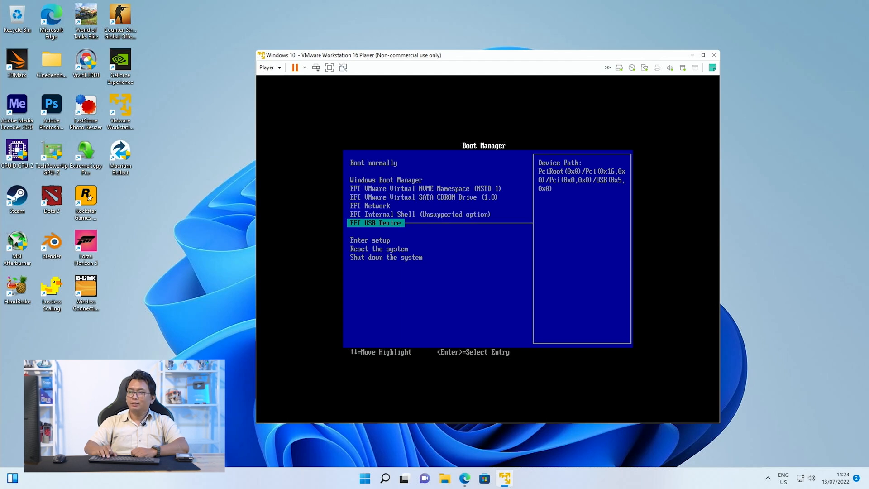
key(Return)
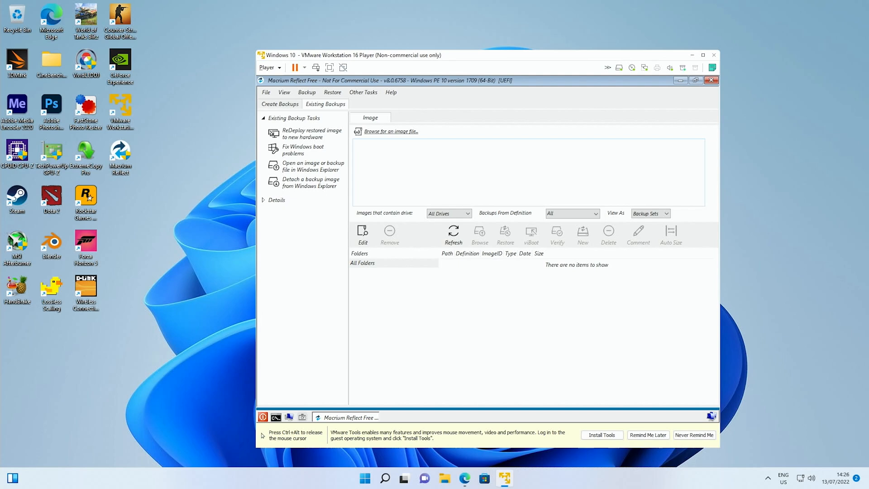
Show the local disks available for creating backups in the Macrium Reflect rescue environment
key(ctrl+alt)
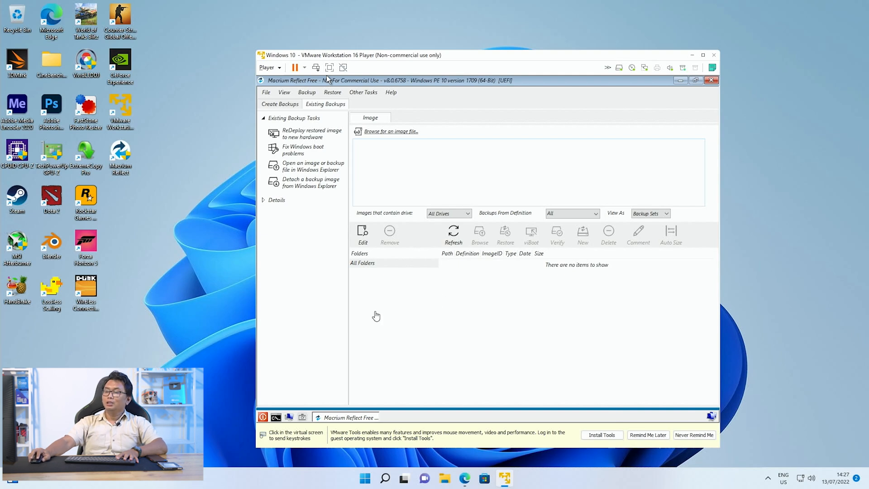
click(327, 76)
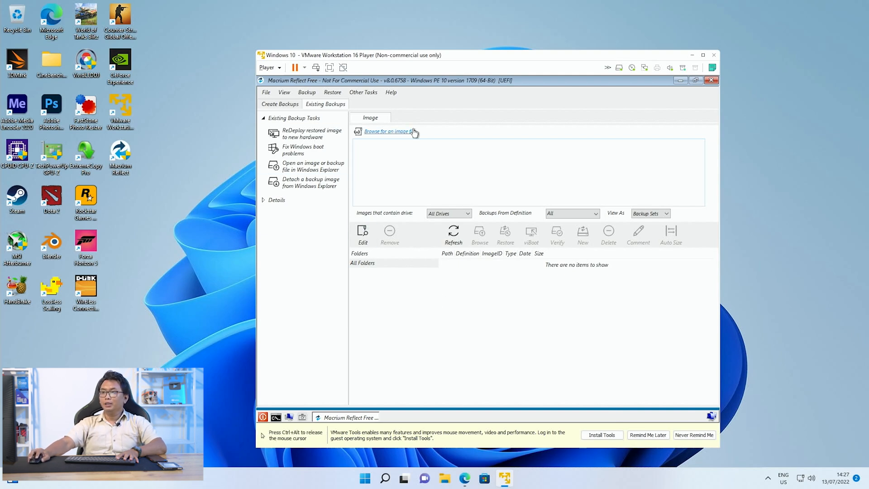
key(ctrl+alt)
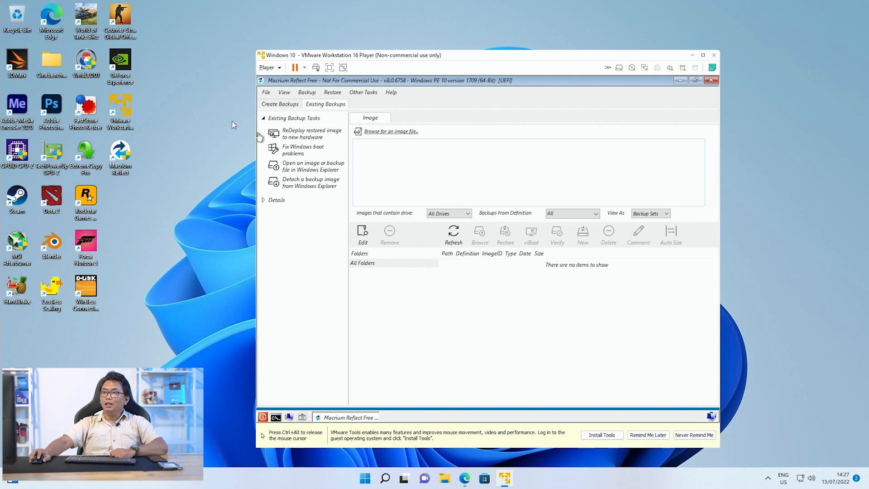
click(273, 106)
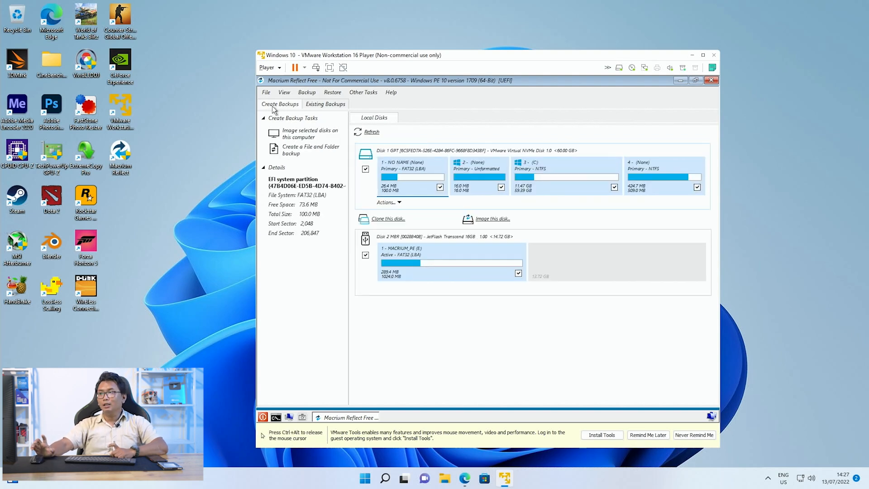
Connect the A-DATA ADATA ED600 USB Device to the virtual machine, disconnecting it from the host
key(ctrl+alt)
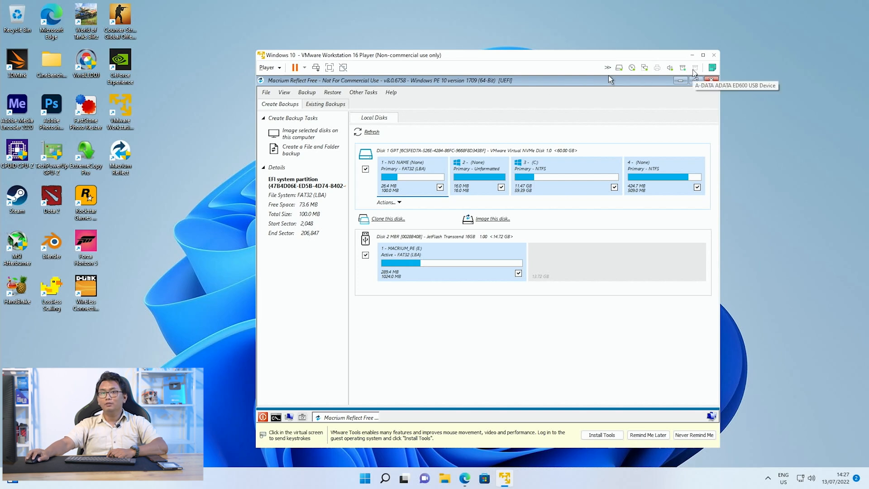
click(664, 93)
key(ctrl+alt)
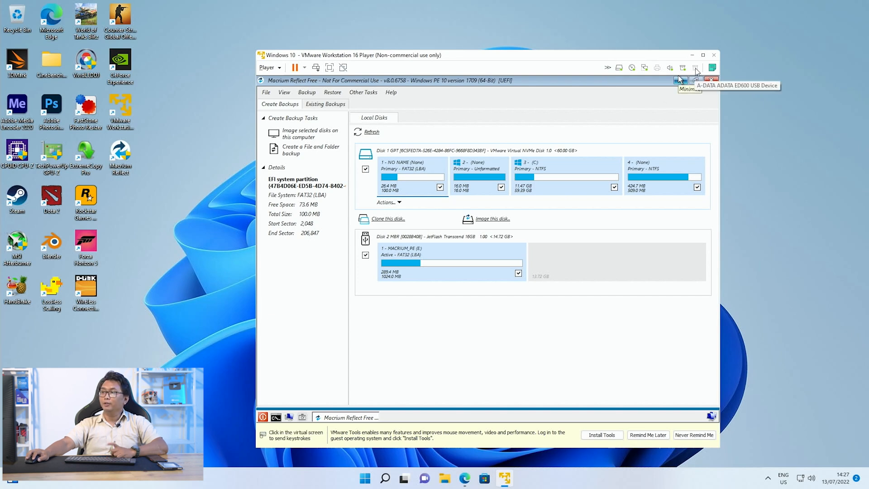
right_click(695, 69)
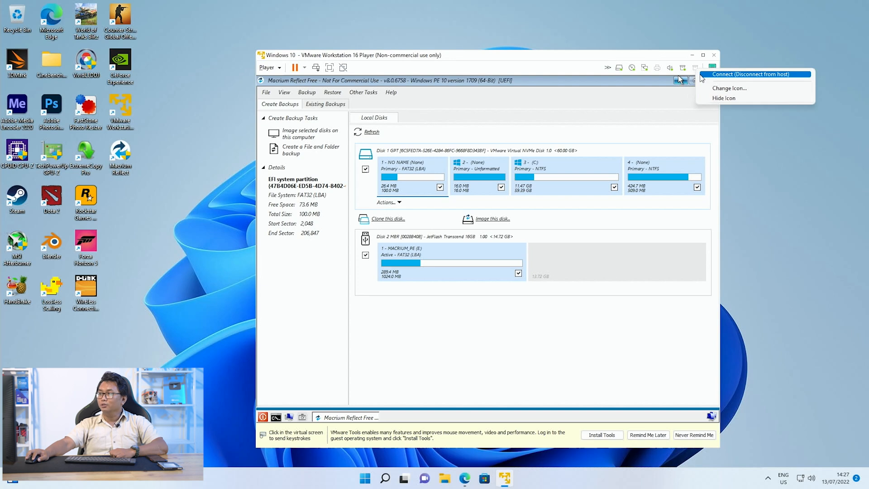
click(701, 74)
click(696, 80)
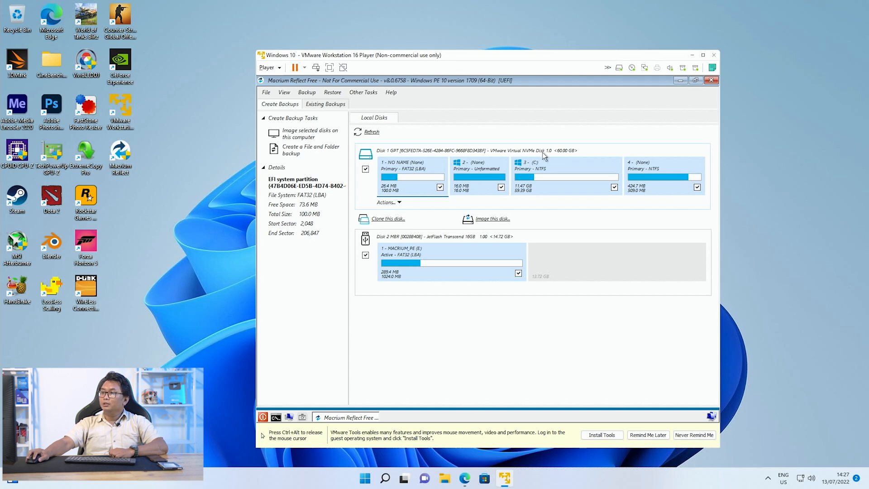
Examine the details of each partition on the VMware Virtual NVMe Disk
click(563, 194)
click(482, 194)
click(416, 191)
click(479, 192)
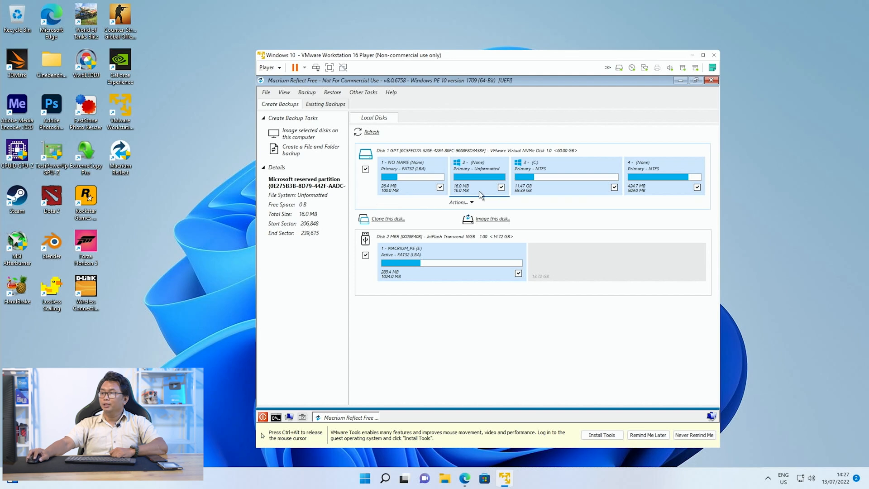
click(557, 192)
click(653, 191)
click(559, 186)
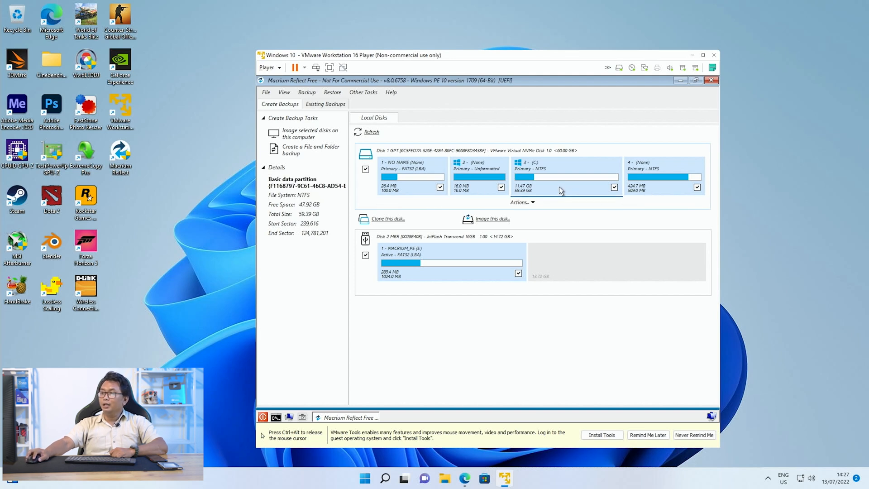
click(485, 189)
click(420, 195)
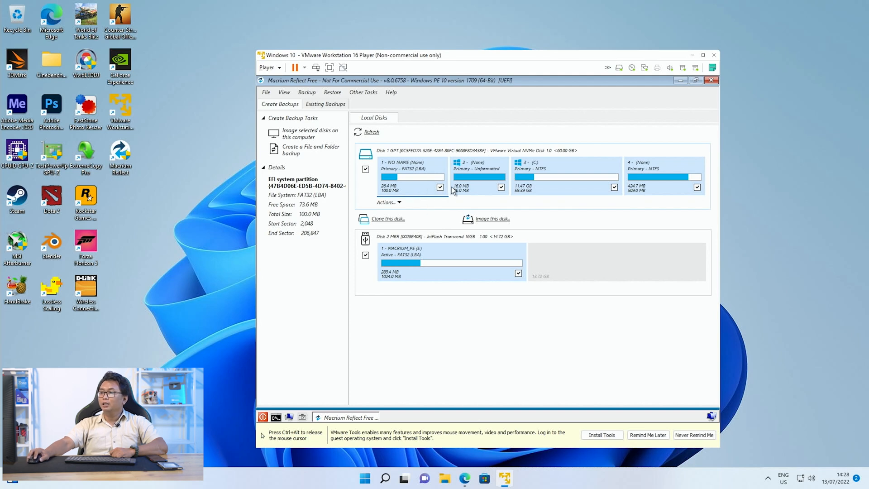
Set up an image of all four VMware Virtual NVMe Disk partitions, saved to New Volume (F:) with the backup file name WINDOWSIMAGE
click(490, 220)
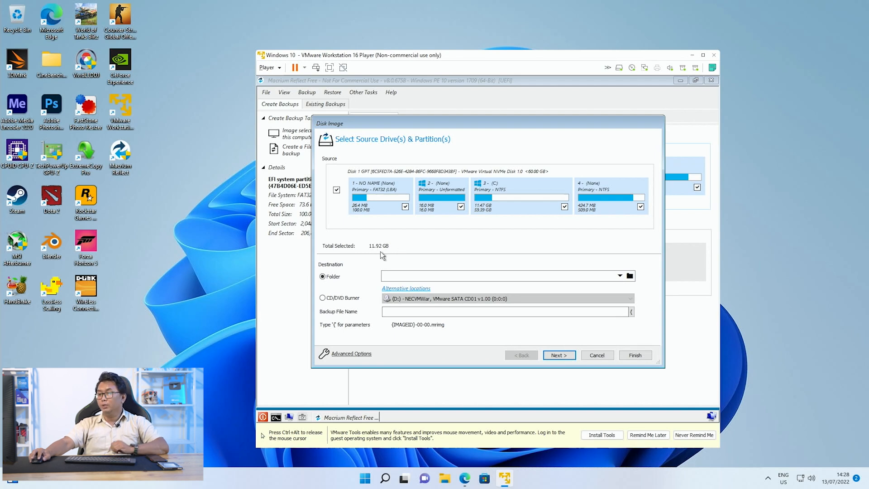
click(631, 276)
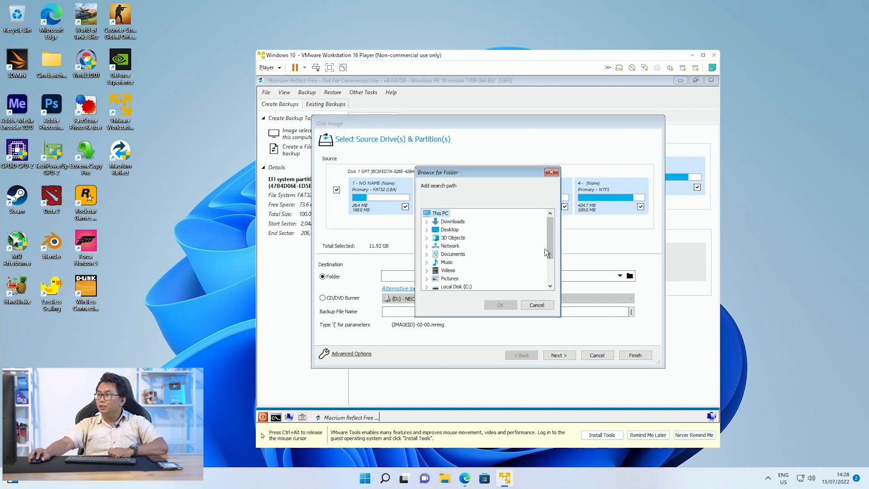
drag(552, 242, 547, 265)
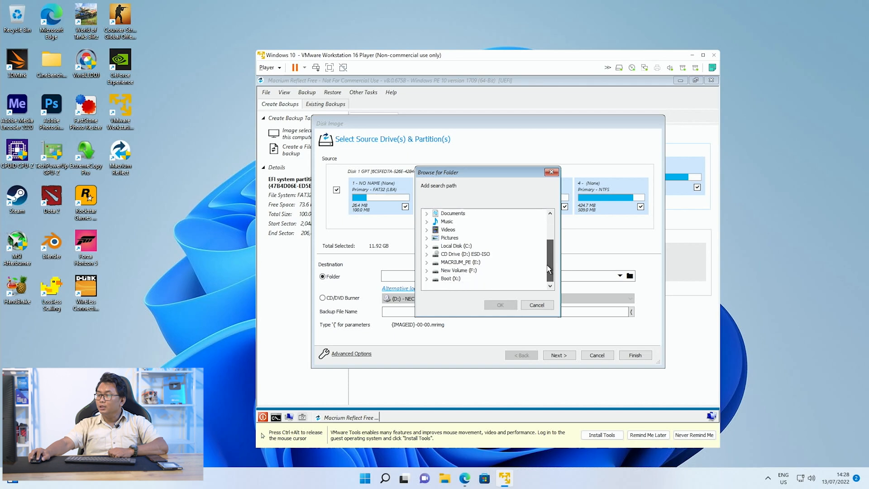
click(466, 271)
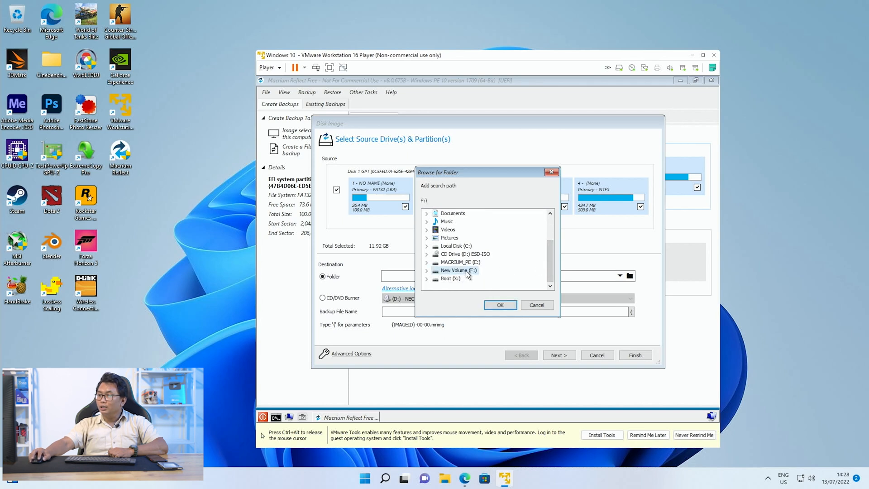
click(490, 302)
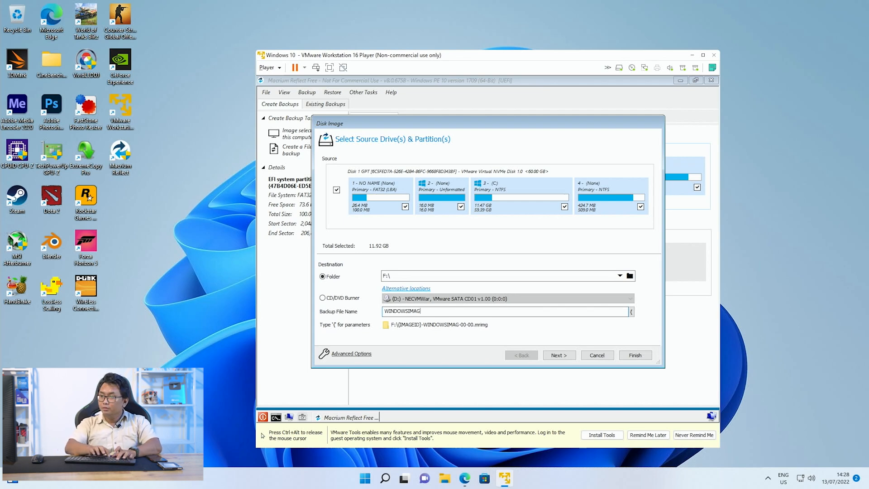
click(559, 356)
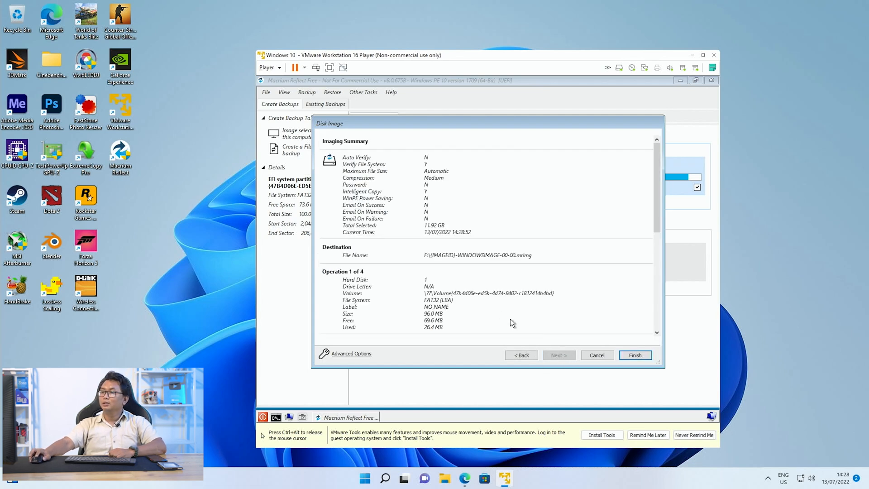
Review the imaging summary, run the disk image backup, and close the progress window once it completes
scroll(410, 198, down, 6)
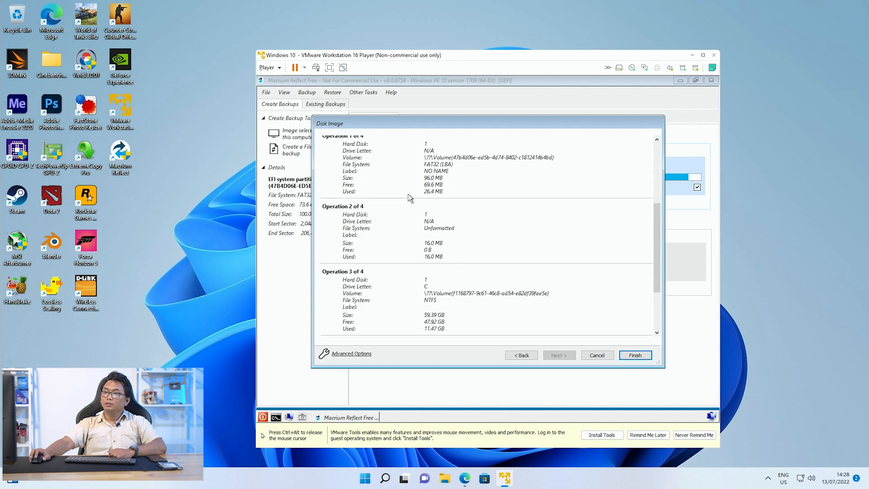
scroll(393, 259, up, 4)
scroll(394, 259, down, 4)
scroll(394, 259, up, 6)
scroll(394, 262, down, 8)
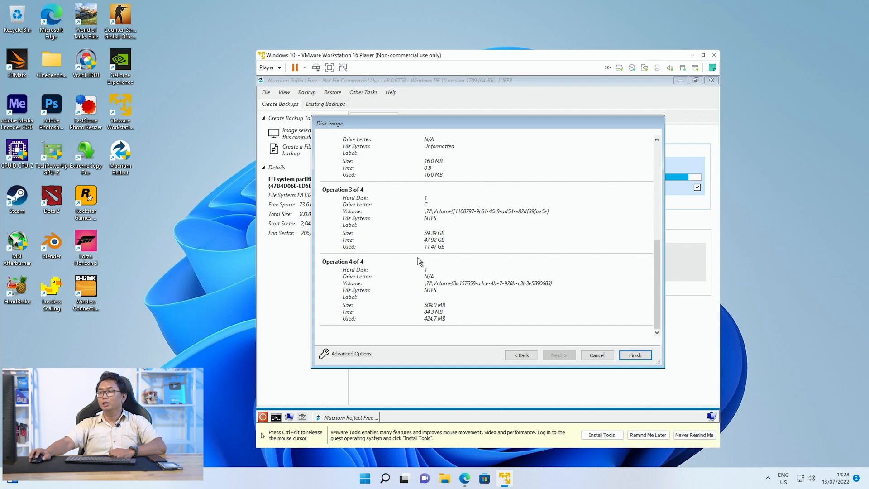
click(634, 356)
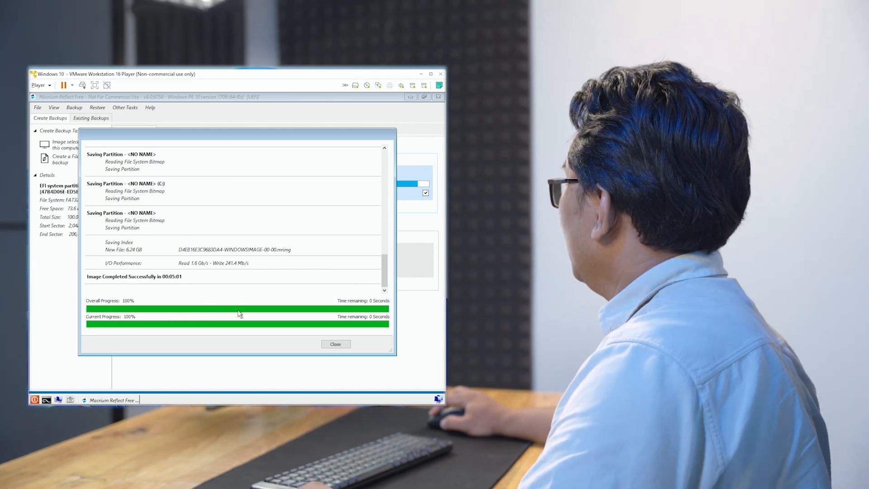
click(335, 345)
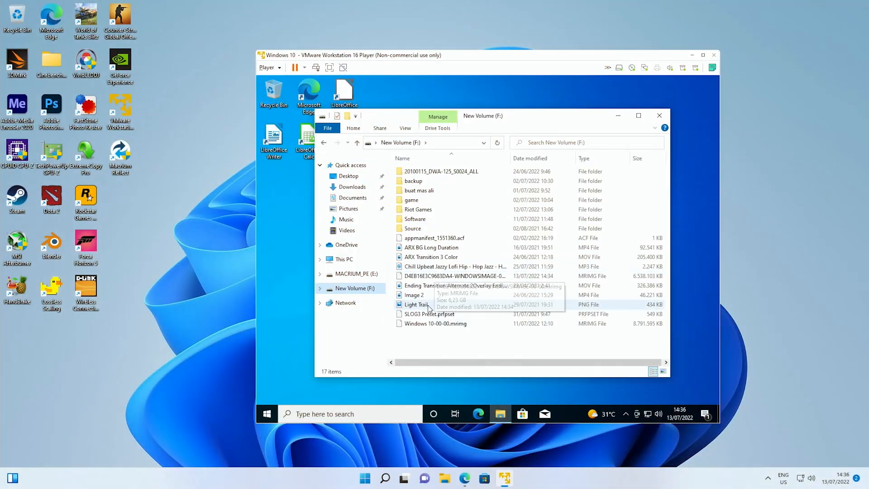
Check the .mrimg image files on New Volume (F:) in the virtual machine's File Explorer
click(440, 324)
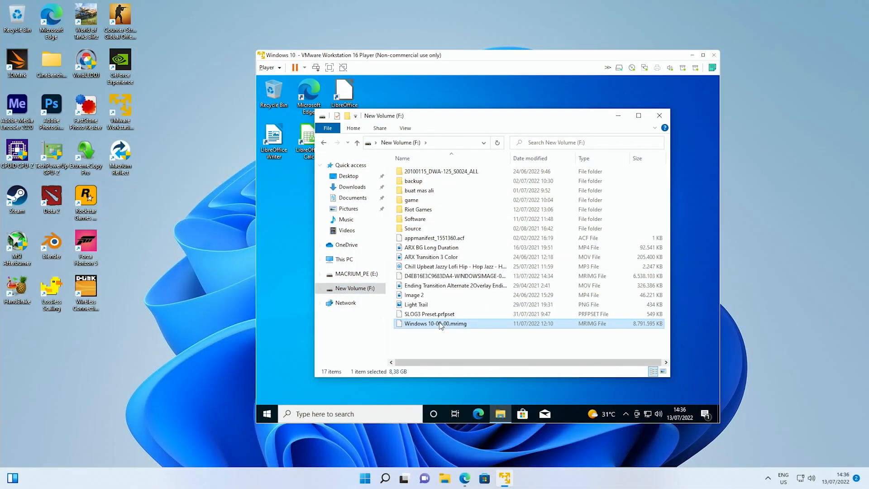
click(361, 291)
drag(496, 362, 514, 361)
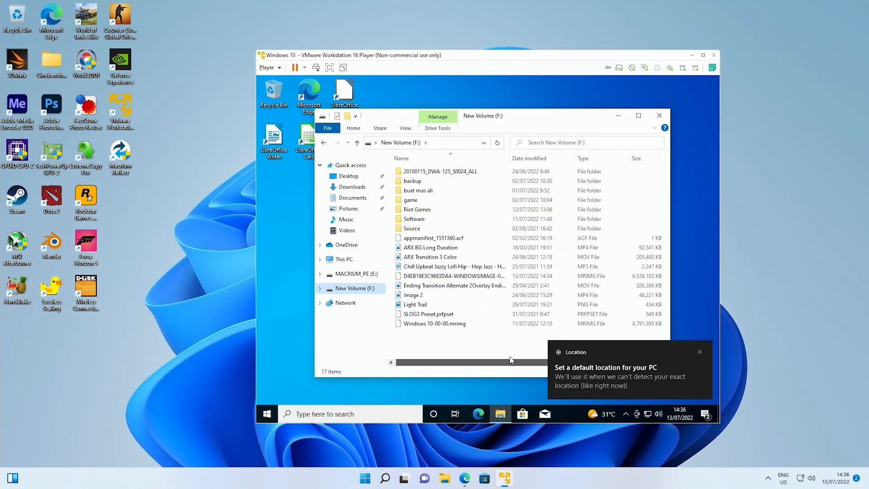